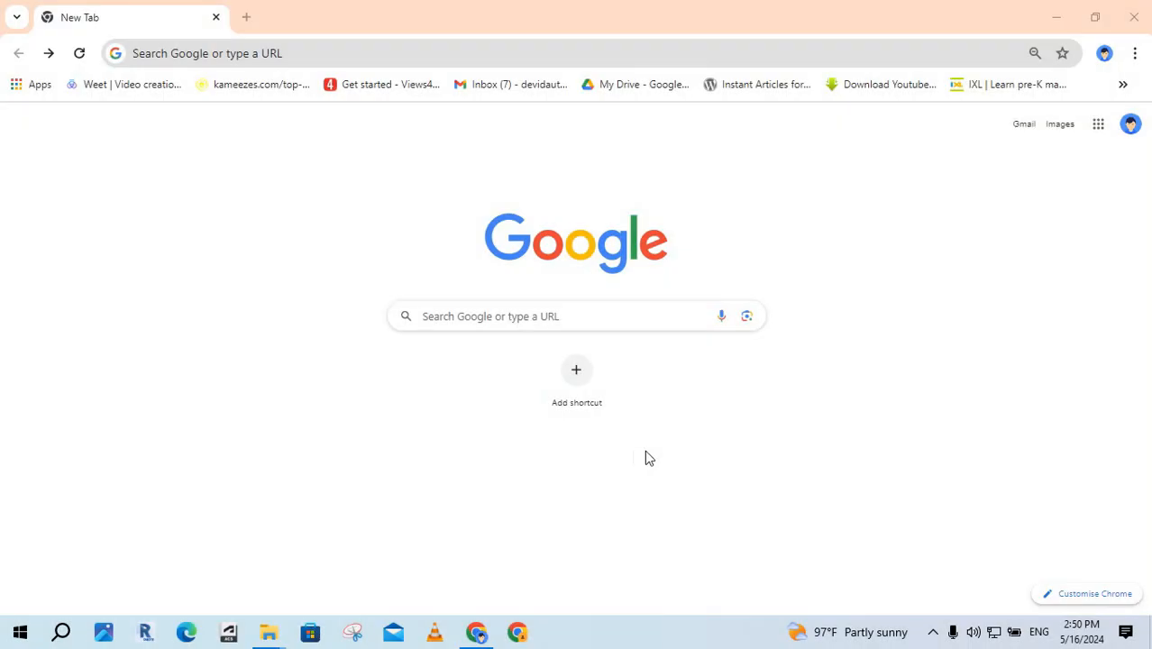
Open Google Calendar from the Google apps menu, showing the May 12–18, 2024 week.
{"action": "left_click", "coordinate": [1098, 126]}
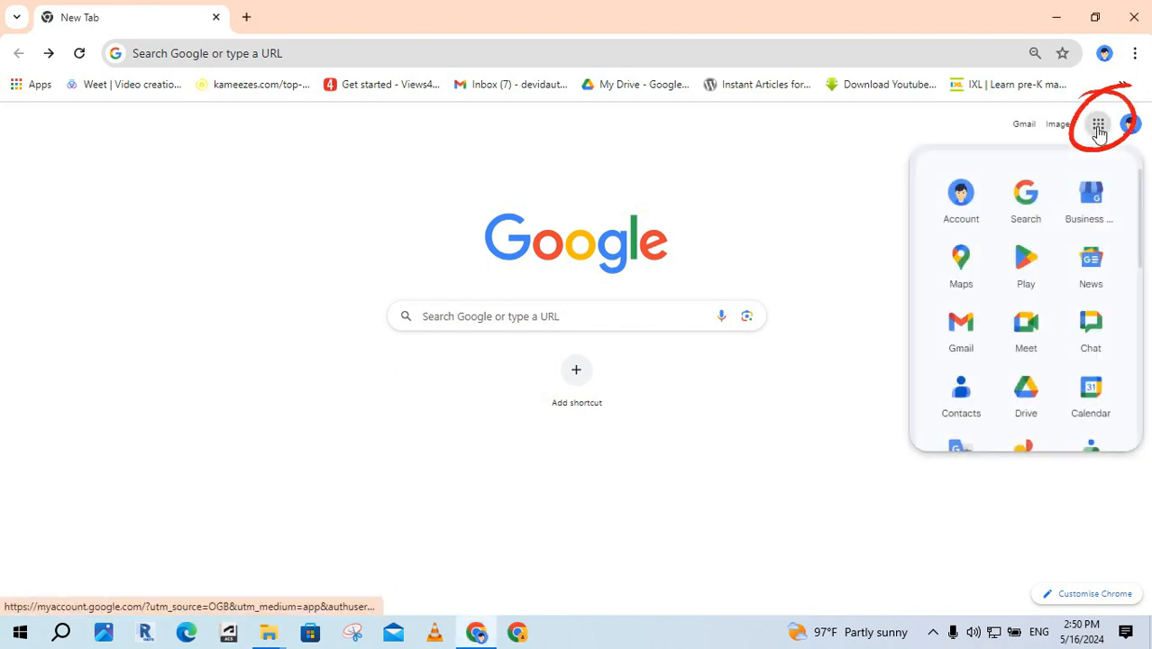
{"action": "scroll", "coordinate": [1103, 216], "scroll_direction": "down", "scroll_amount": 2}
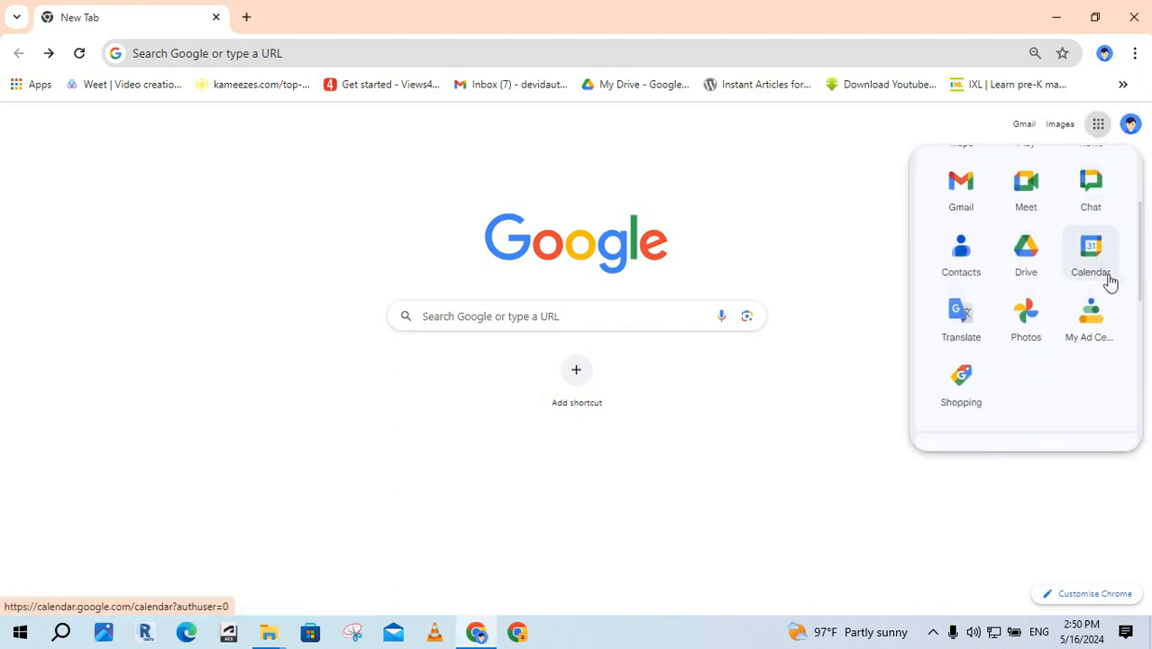
{"action": "left_click", "coordinate": [1093, 250]}
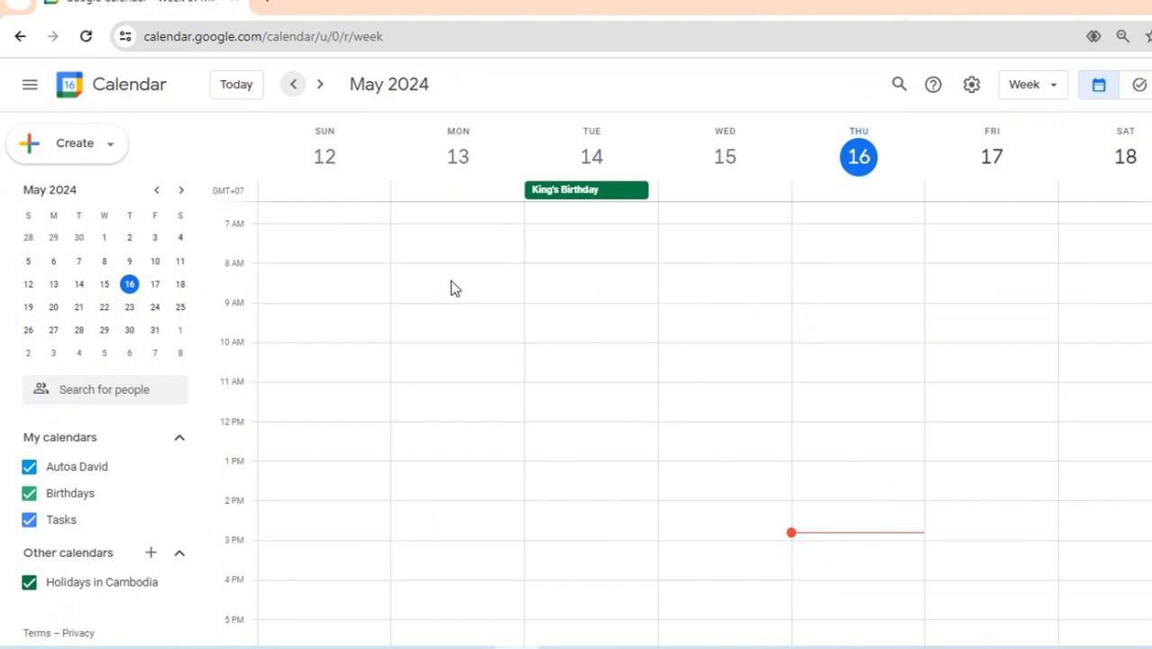
Create an event titled 'A7' on Monday, May 13, from 8 to 9 am.
{"action": "left_click", "coordinate": [439, 275]}
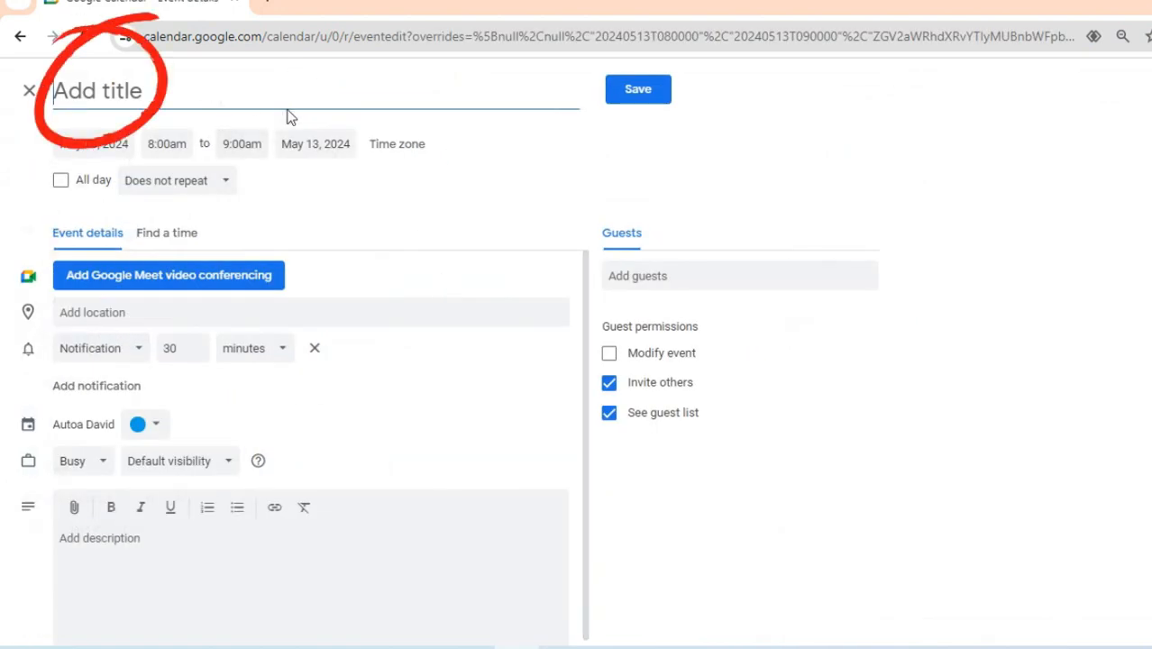
{"action": "type", "text": "A7"}
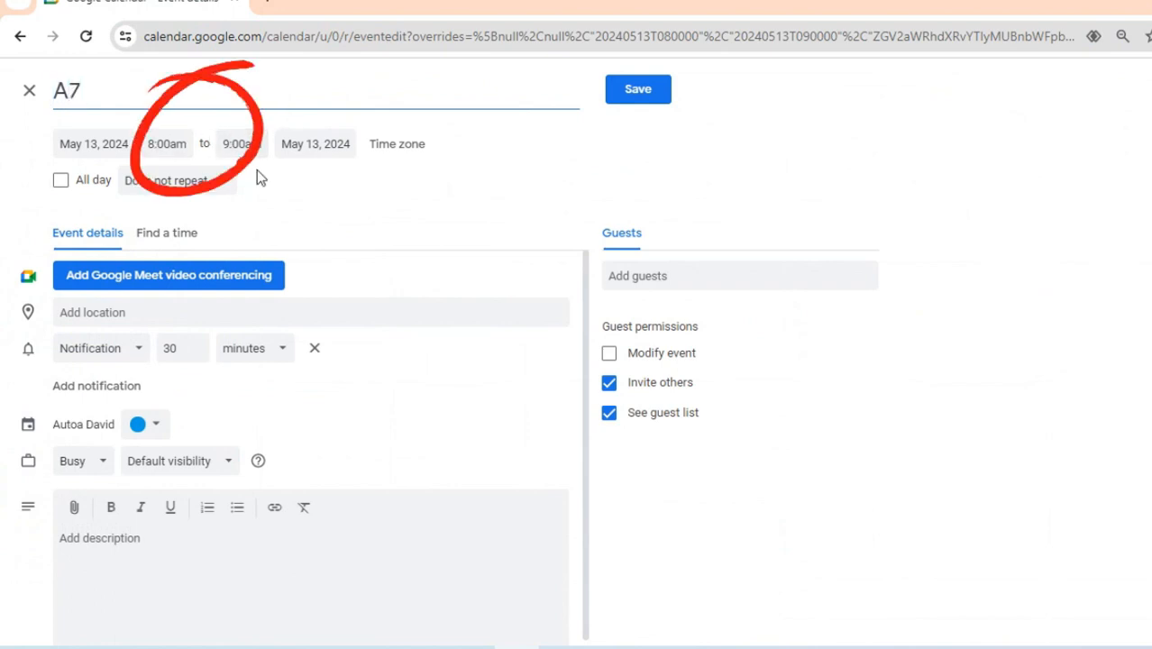
{"action": "left_click", "coordinate": [635, 90]}
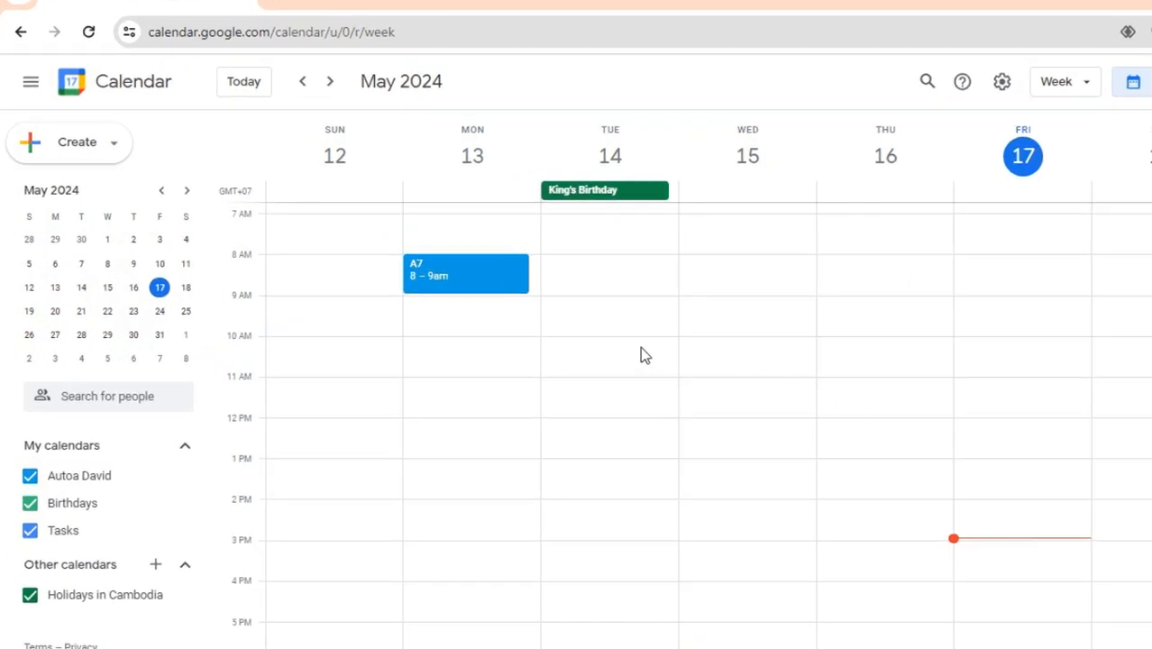
Create an 'AUS-B7' event on Tuesday, May 14, 9–11 am, using the full editor.
{"action": "left_click_drag", "start_coordinate": [596, 306], "coordinate": [586, 376]}
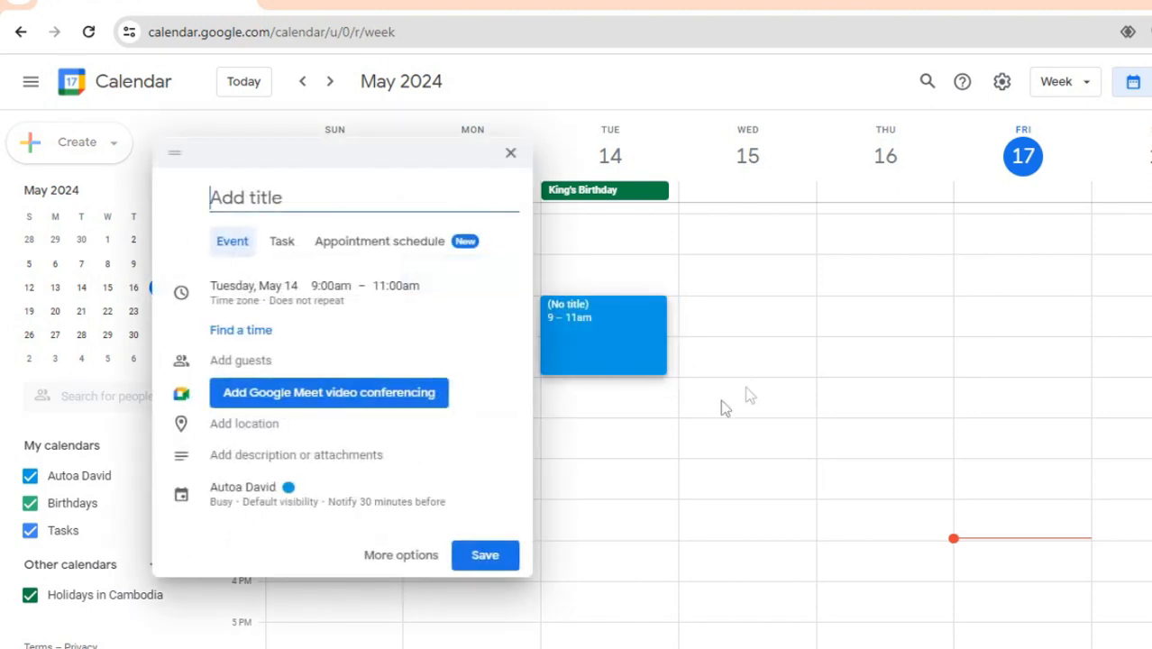
{"action": "left_click", "coordinate": [402, 556]}
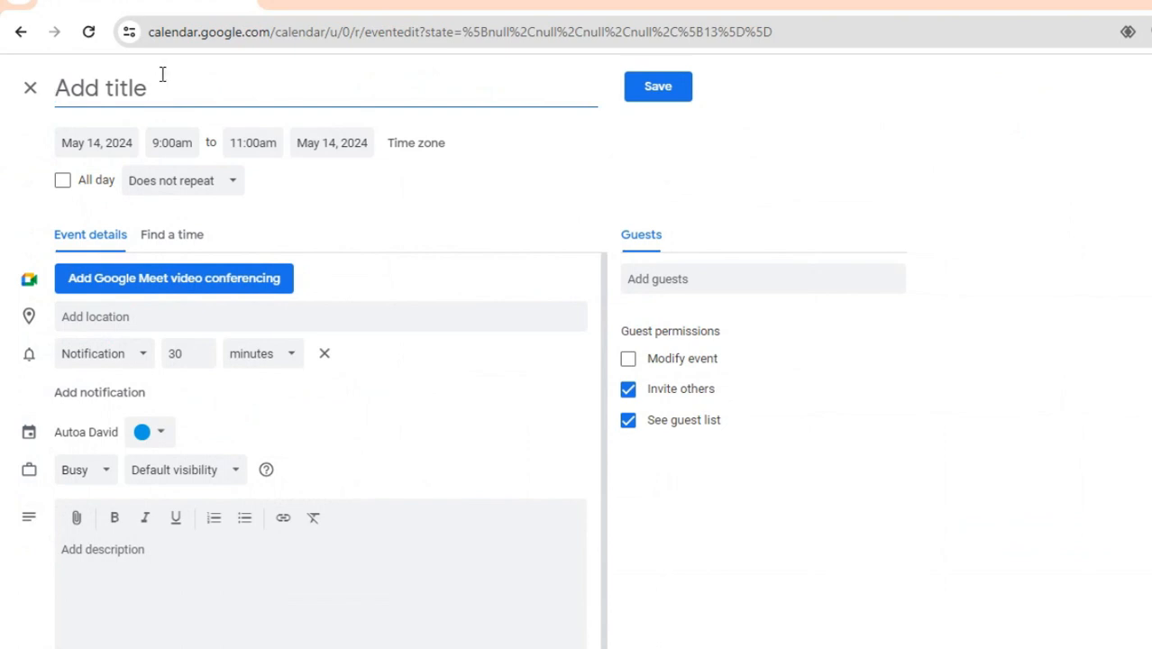
{"action": "type", "text": "AUS-B7"}
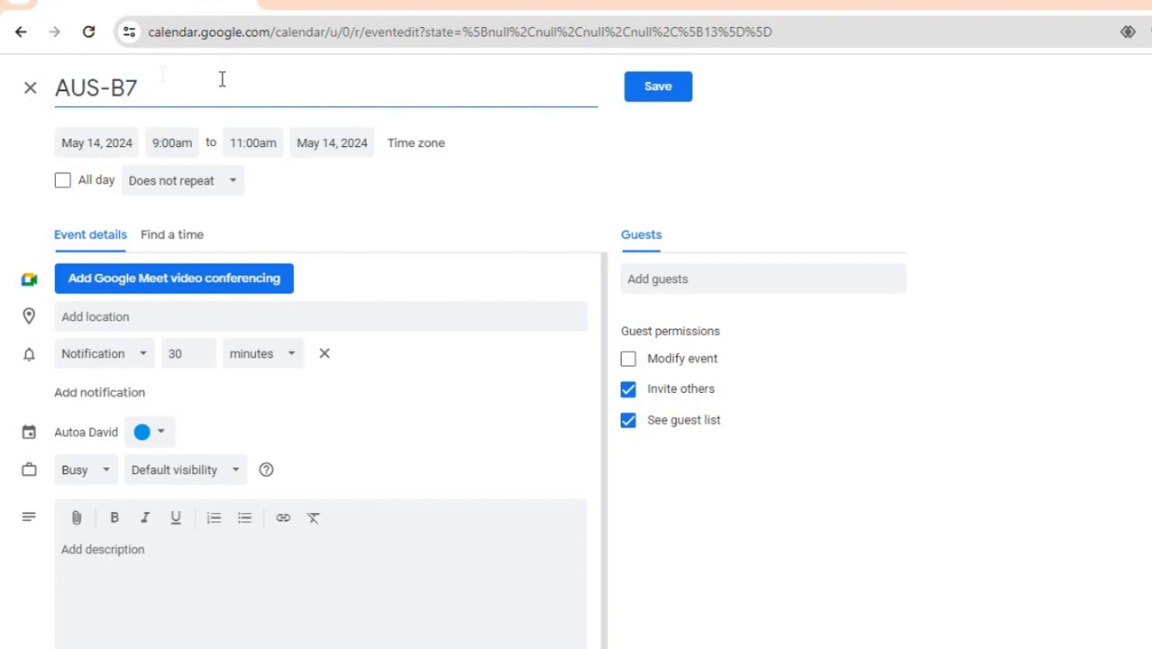
{"action": "left_click", "coordinate": [682, 95]}
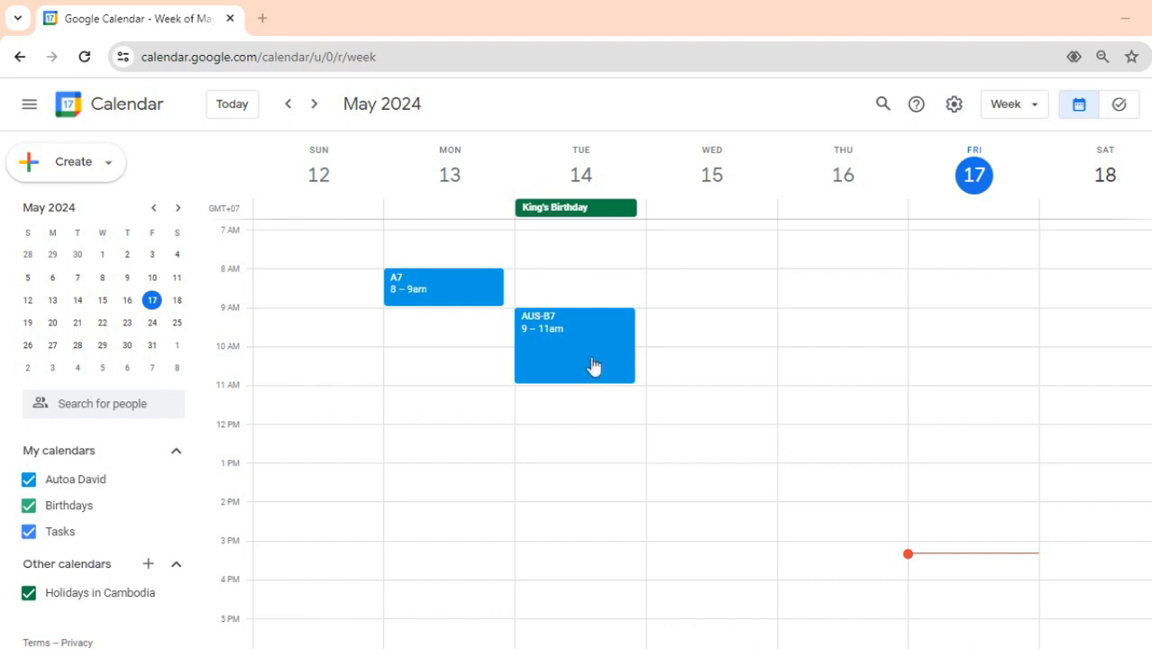
Open the AUS-B7 event on Tuesday in the event editor.
{"action": "left_click", "coordinate": [312, 105]}
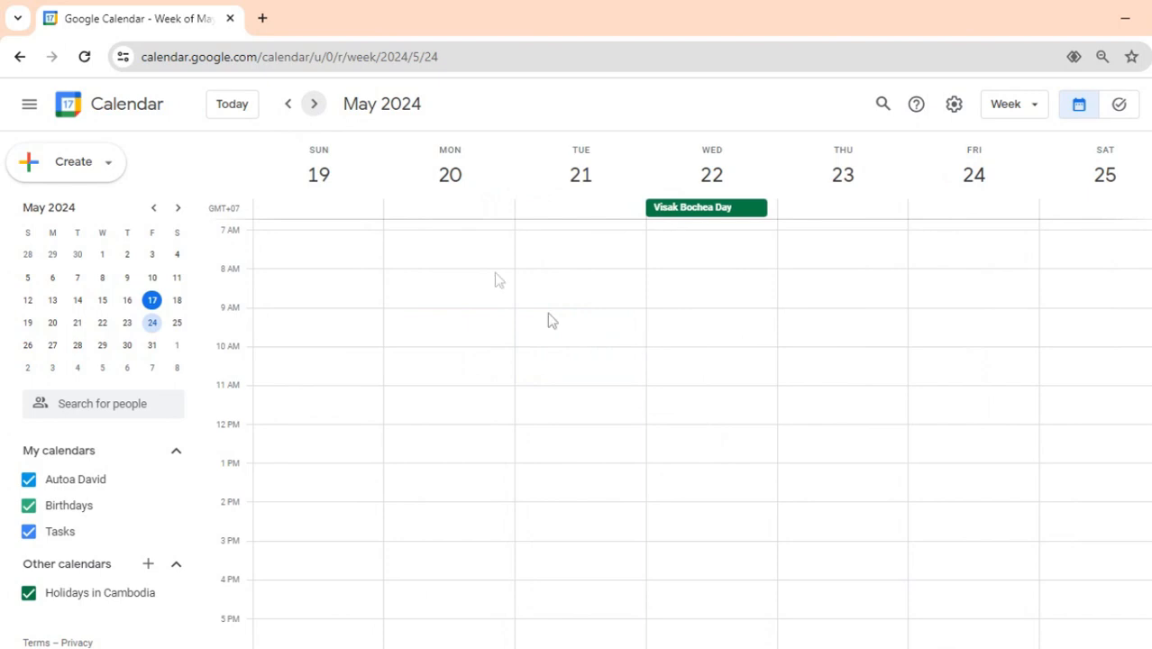
{"action": "left_click", "coordinate": [249, 108]}
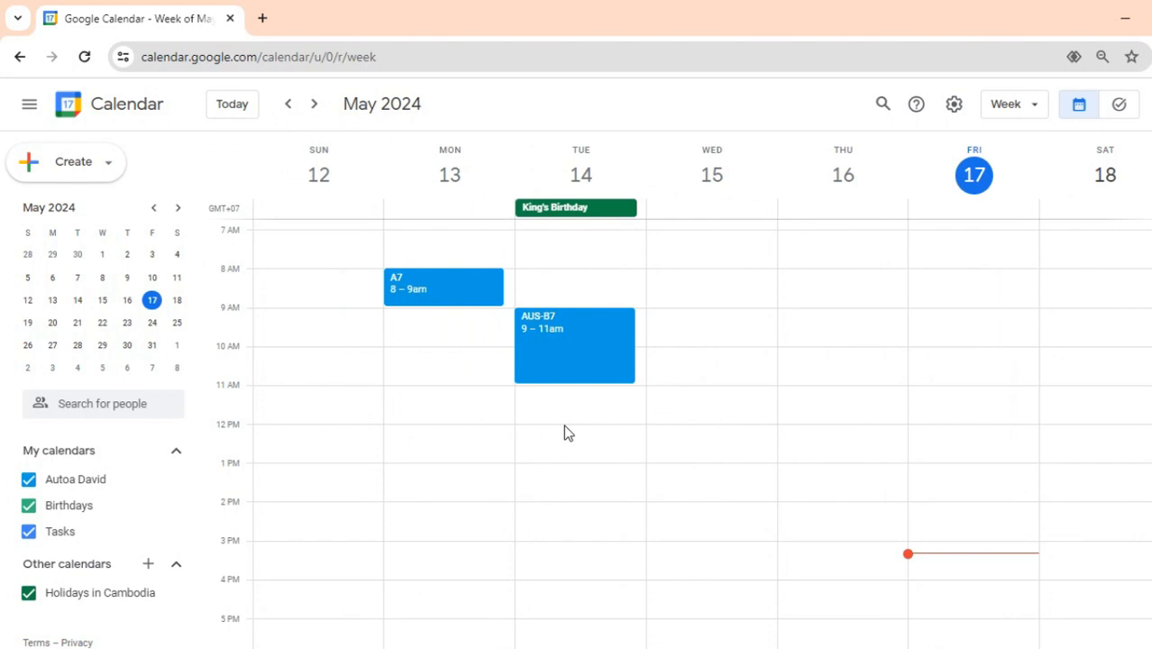
{"action": "left_click", "coordinate": [576, 361]}
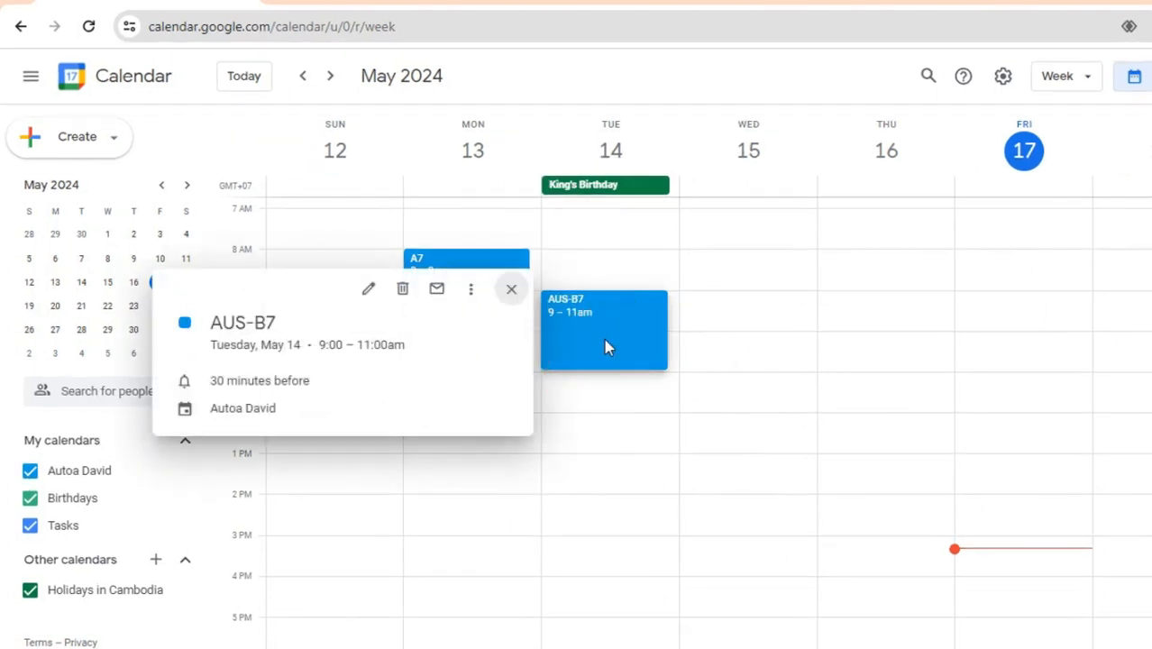
{"action": "left_click", "coordinate": [368, 288]}
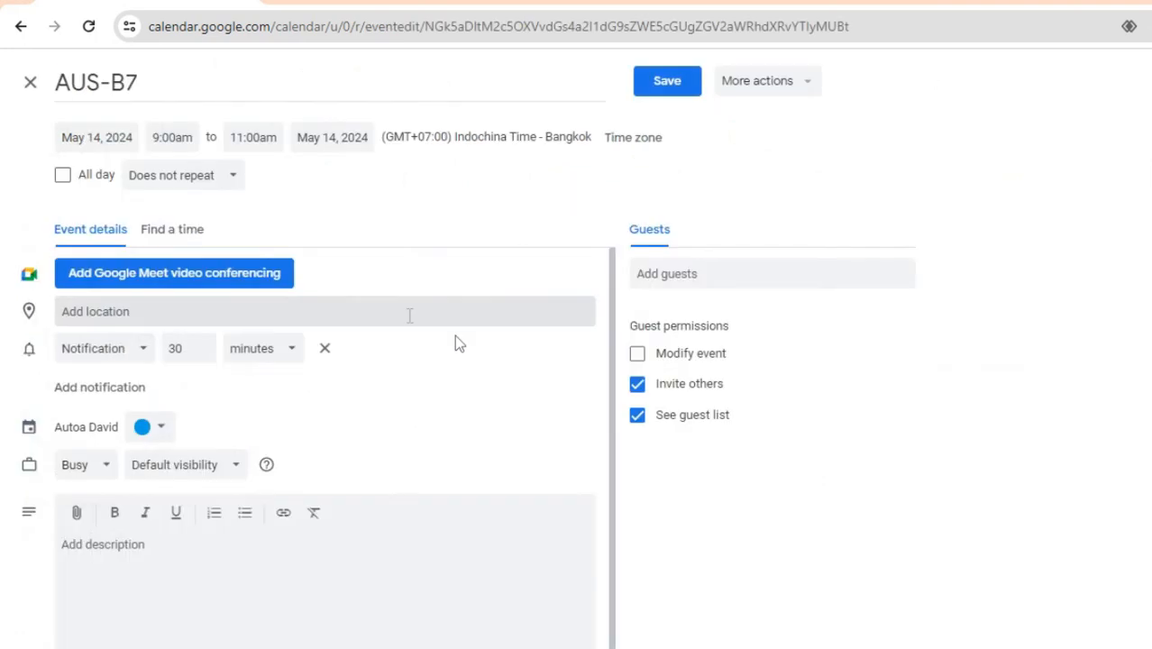
Set a custom weekly Tuesday recurrence for AUS-B7 ending on Oct 1, 2024.
{"action": "left_click", "coordinate": [232, 177]}
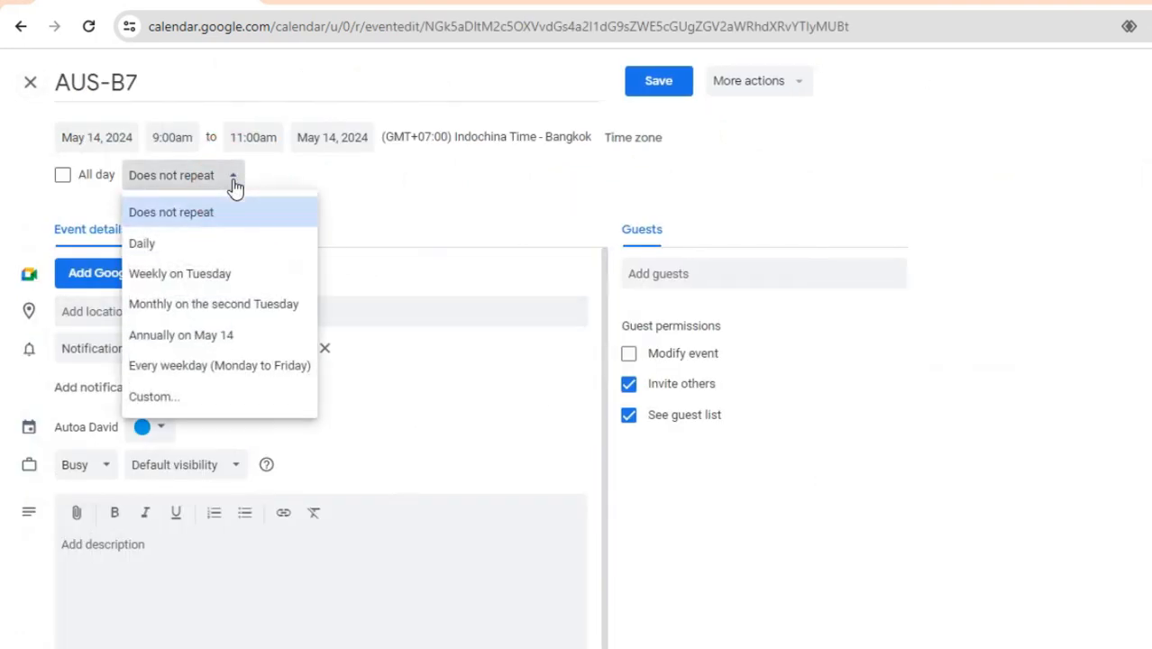
{"action": "left_click", "coordinate": [230, 396]}
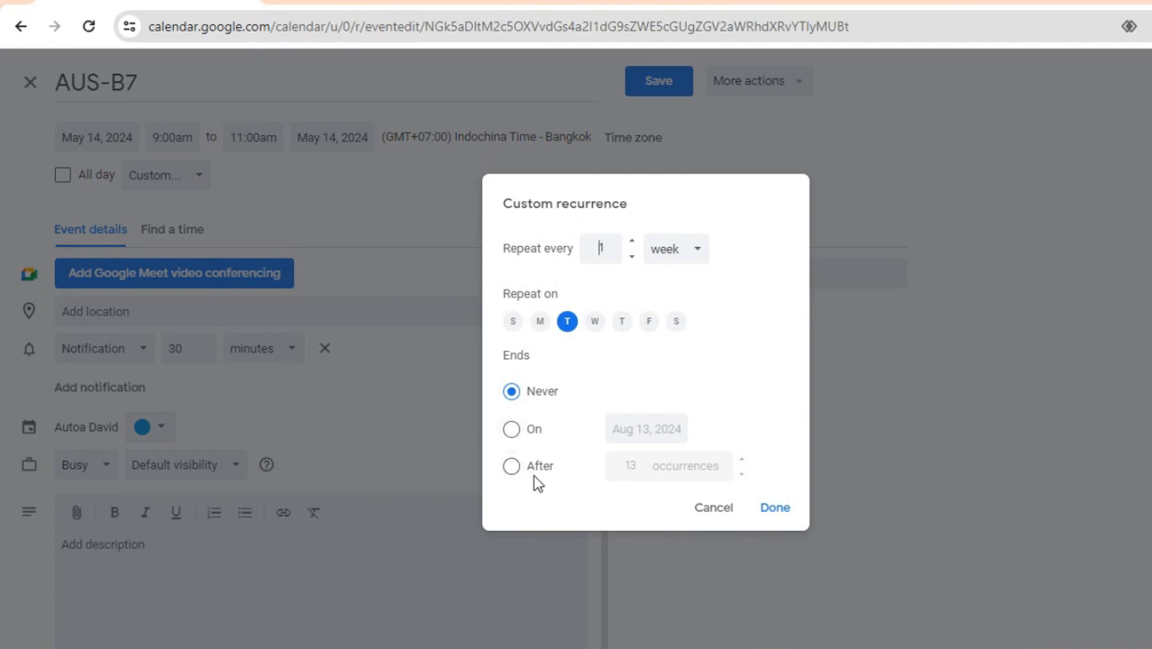
{"action": "left_click", "coordinate": [528, 433]}
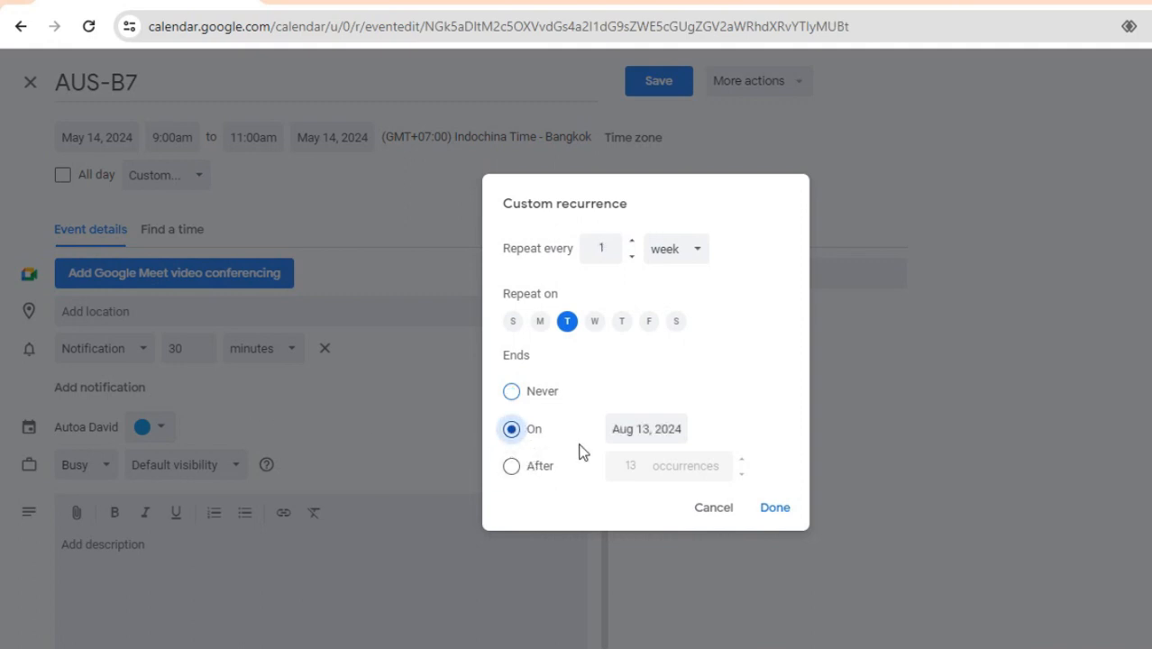
{"action": "left_click", "coordinate": [667, 432]}
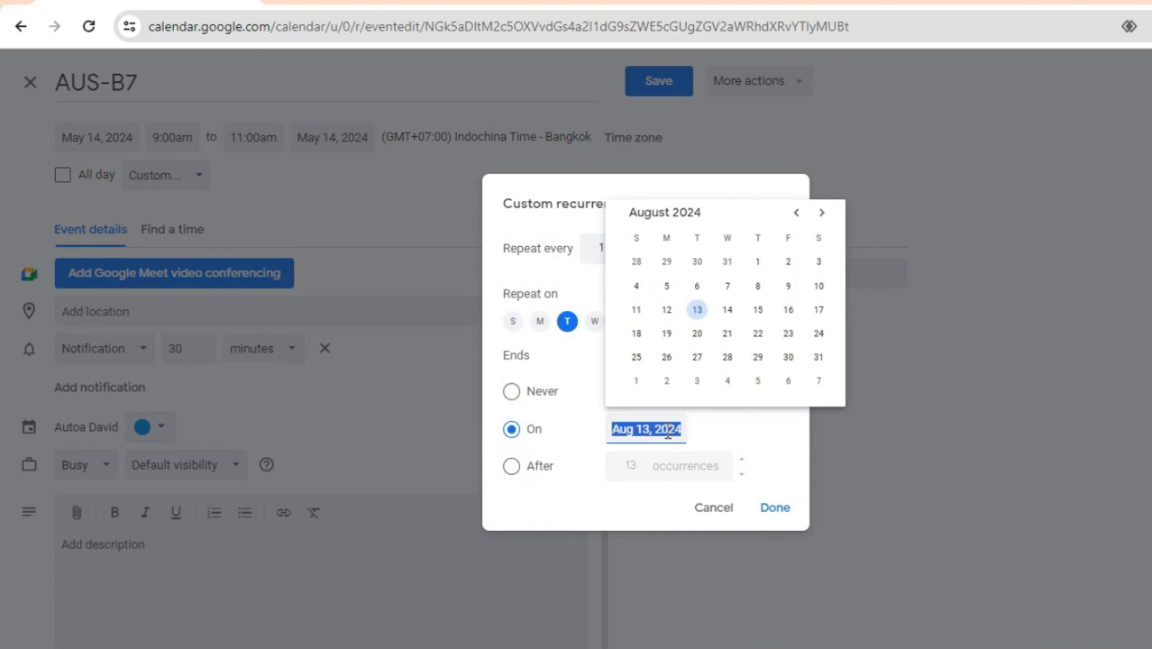
{"action": "left_click", "coordinate": [823, 214]}
{"action": "left_click", "coordinate": [823, 215]}
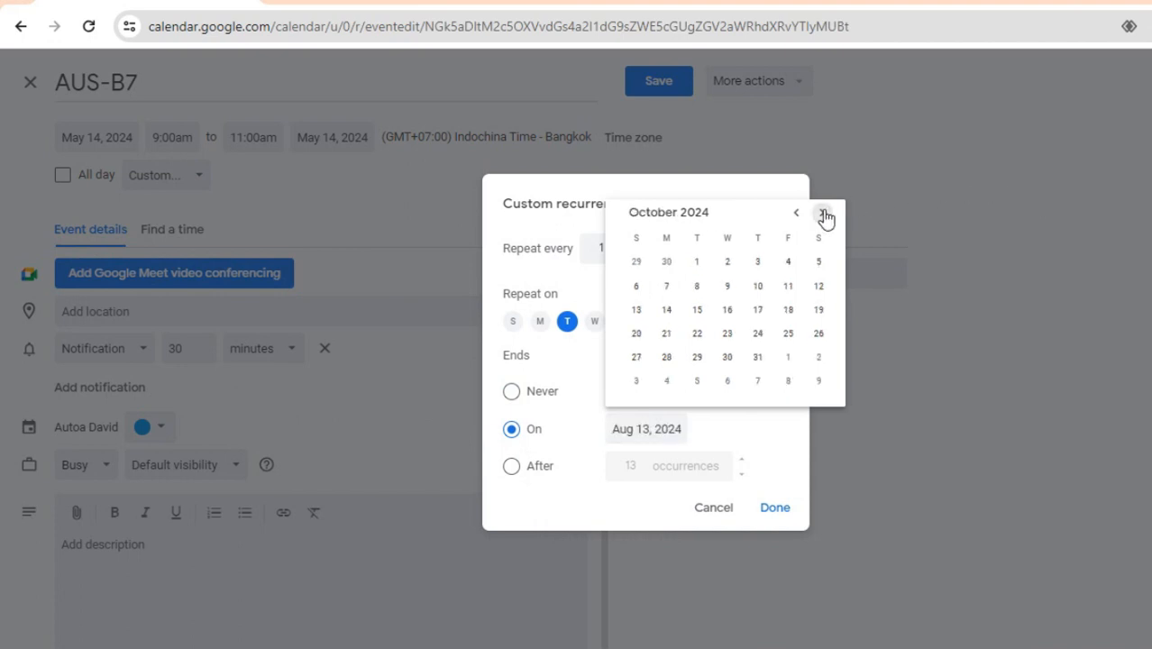
{"action": "left_click", "coordinate": [697, 263]}
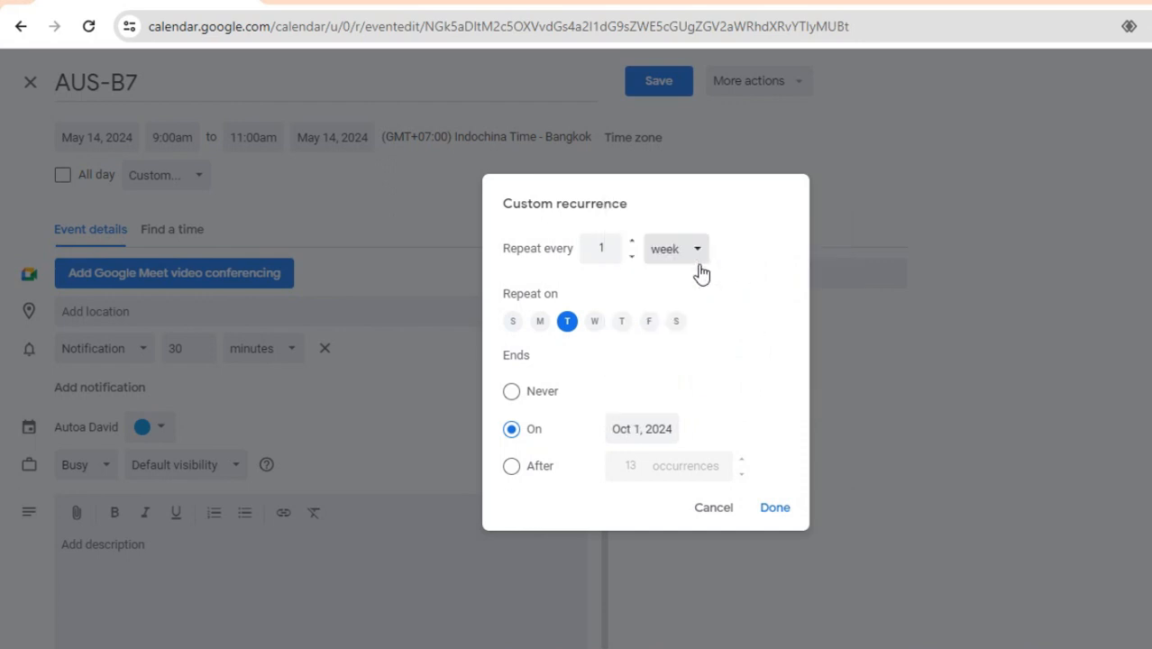
{"action": "left_click", "coordinate": [774, 509]}
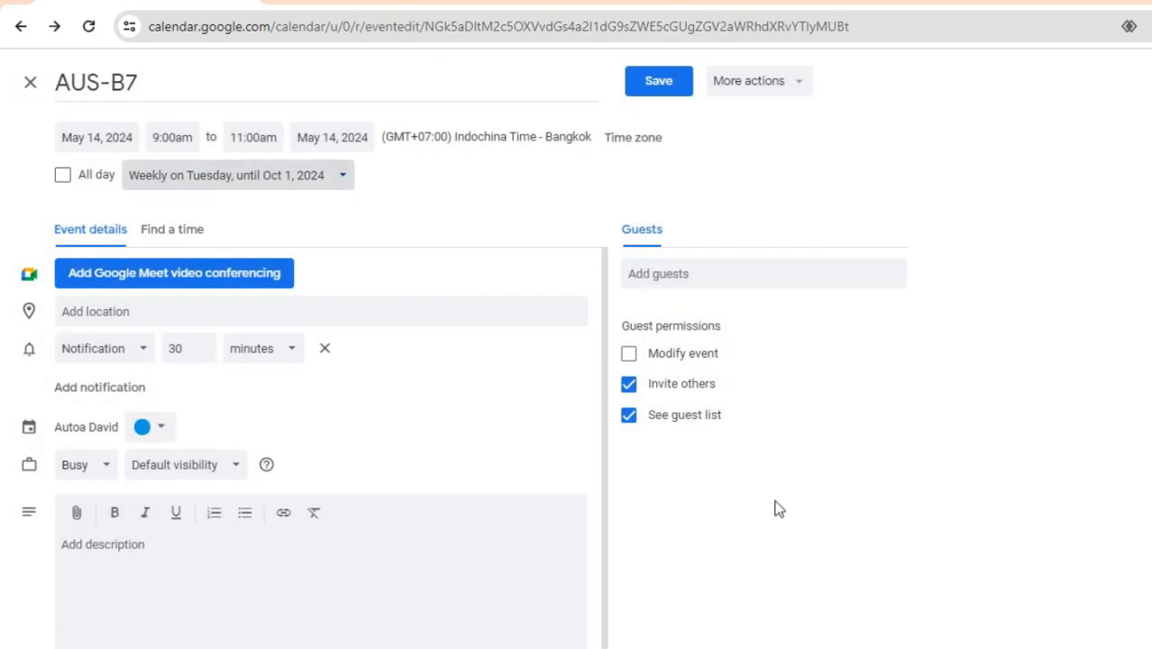
Add the first suggested contact as a guest, save AUS-B7 and send the invitations.
{"action": "left_click", "coordinate": [747, 273]}
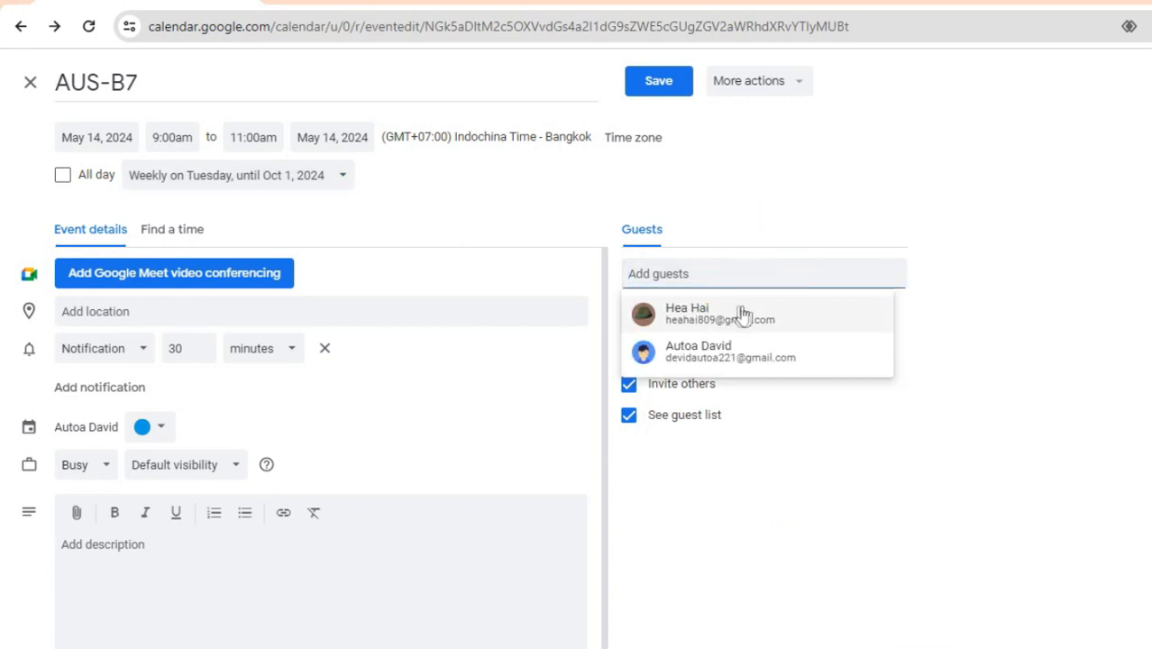
{"action": "left_click", "coordinate": [789, 319]}
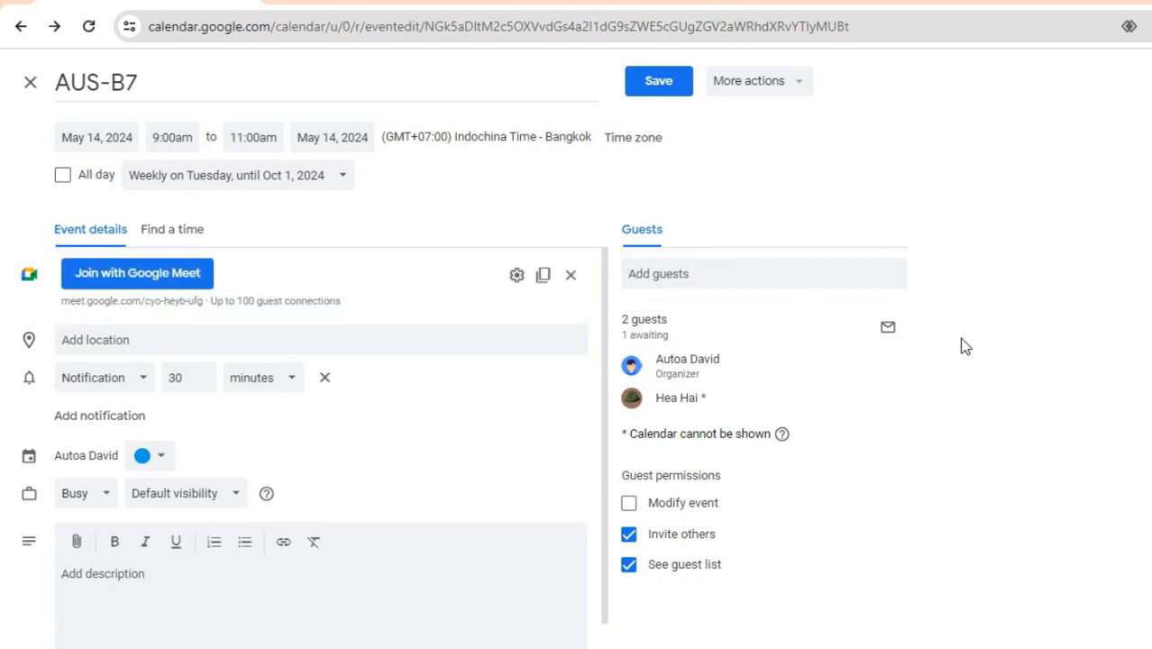
{"action": "left_click", "coordinate": [654, 90]}
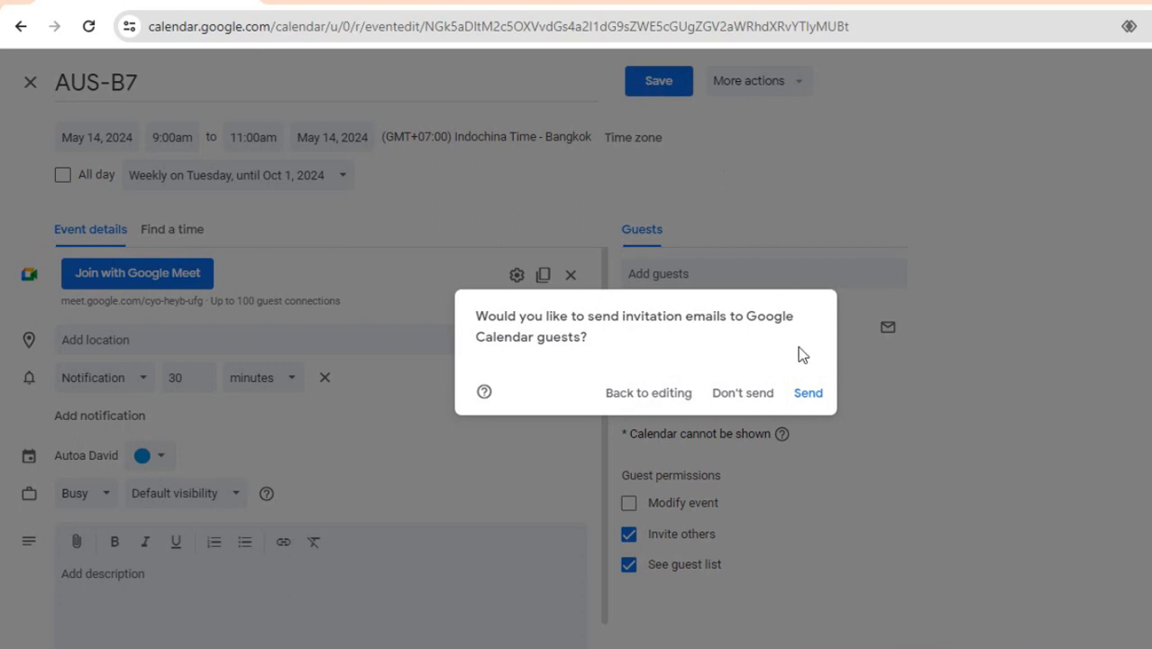
{"action": "left_click", "coordinate": [812, 396]}
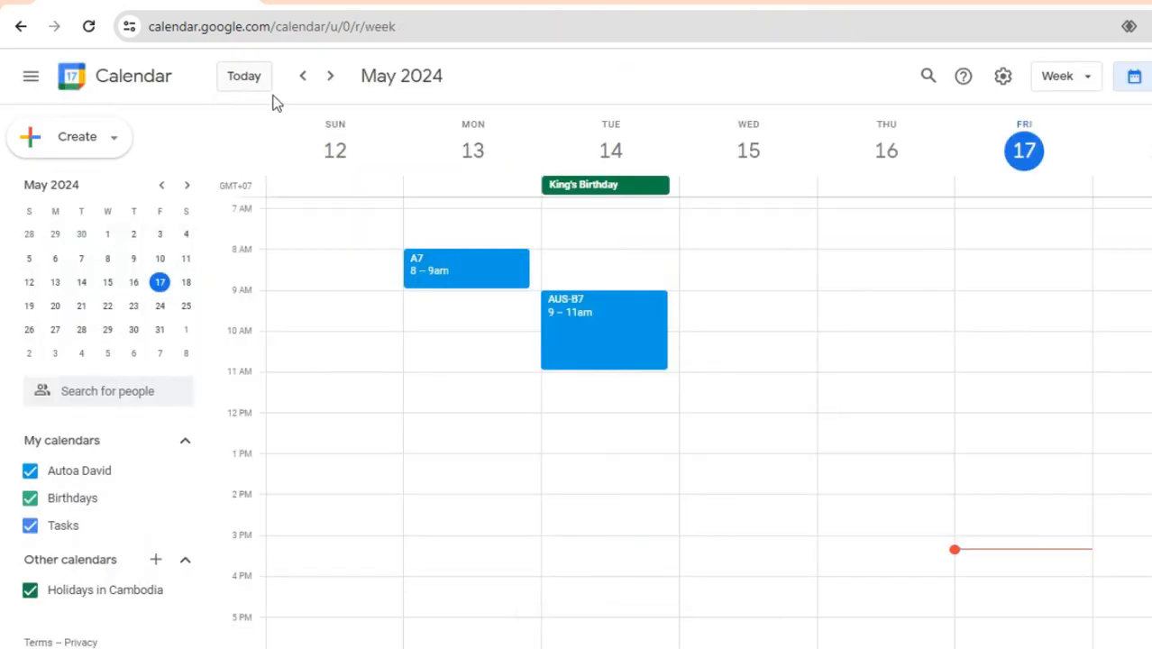
{"action": "left_click", "coordinate": [330, 77]}
Page ahead to June 9–15 to confirm AUS-B7 recurs, then return to today's week.
{"action": "left_click", "coordinate": [331, 77]}
{"action": "left_click", "coordinate": [330, 78]}
{"action": "left_click", "coordinate": [331, 77]}
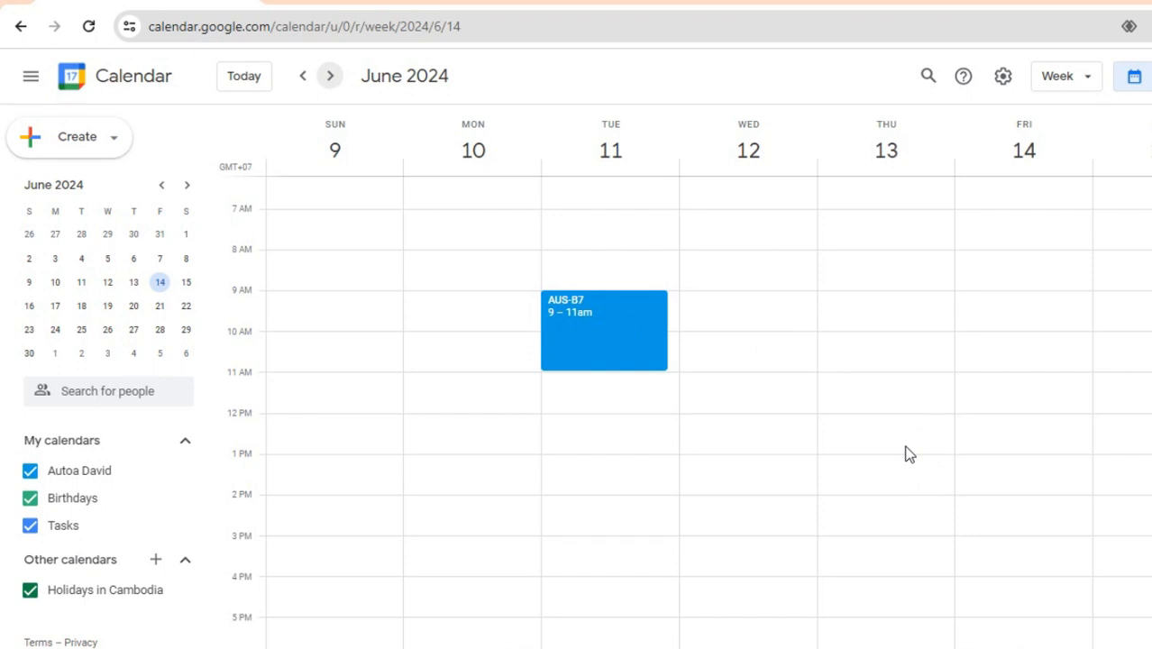
{"action": "left_click", "coordinate": [256, 83]}
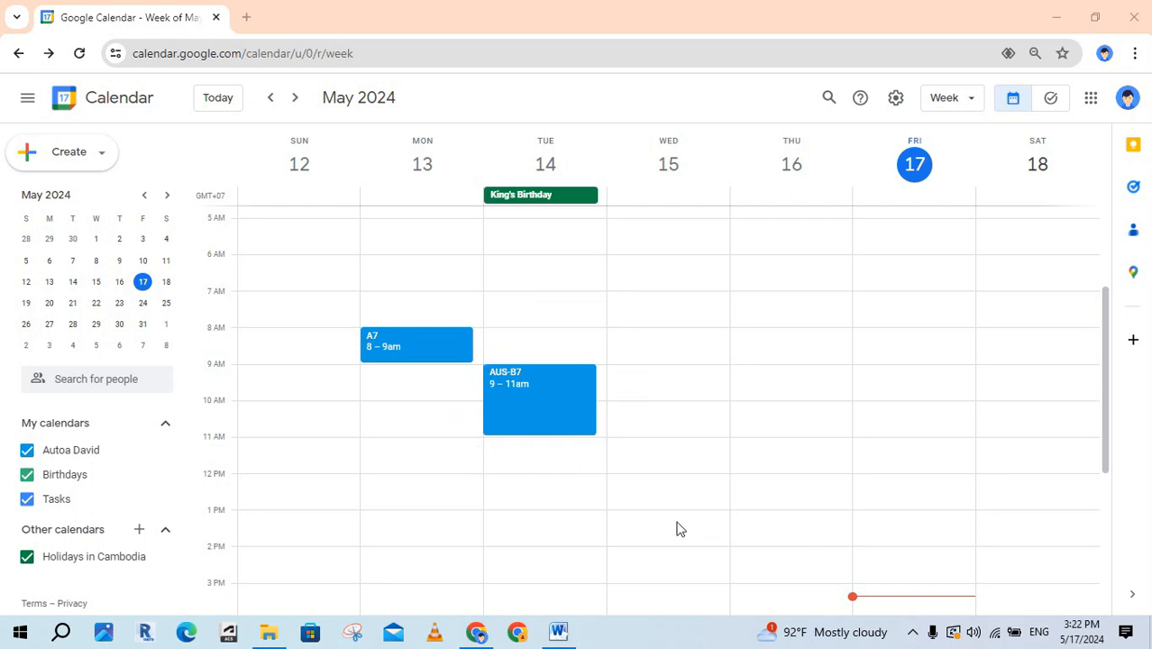
Recolour AUS-B7 and its following occurrences Tangerine, then move ahead to the May 26–June 1 week.
{"action": "right_click", "coordinate": [553, 411]}
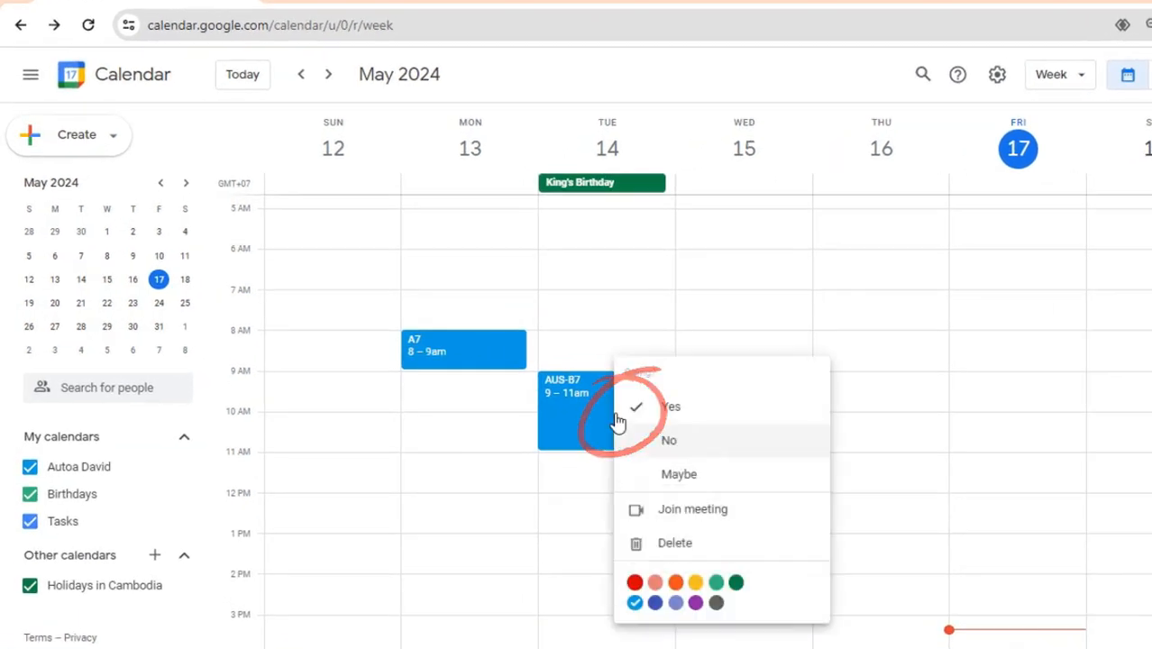
{"action": "left_click", "coordinate": [677, 584]}
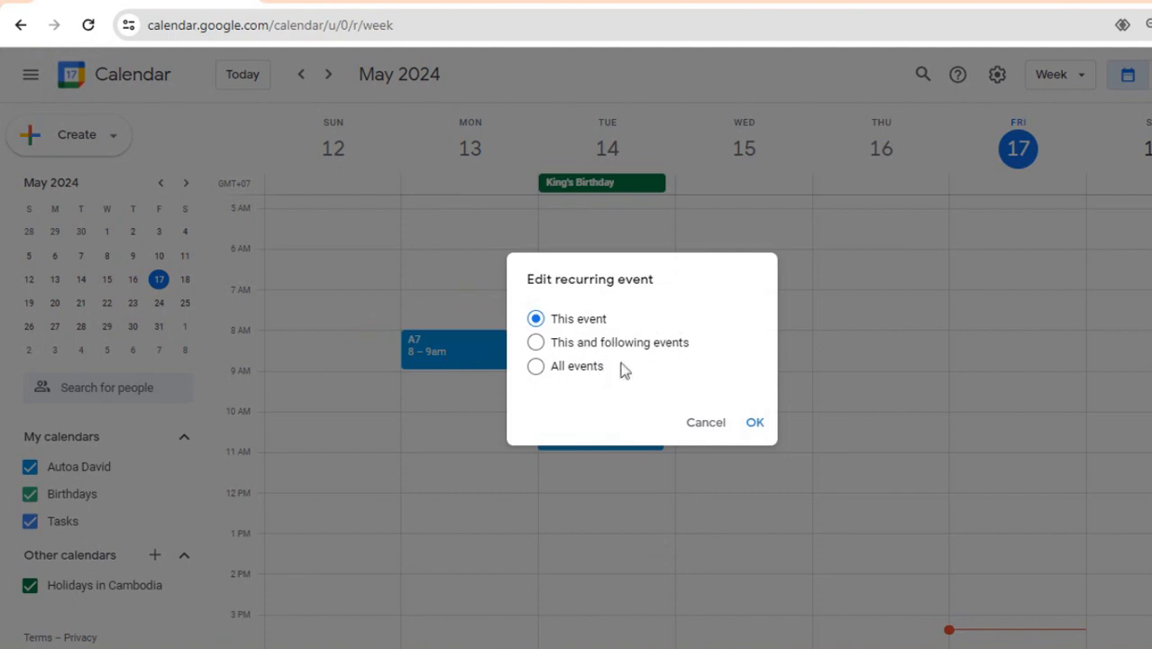
{"action": "left_click", "coordinate": [597, 341]}
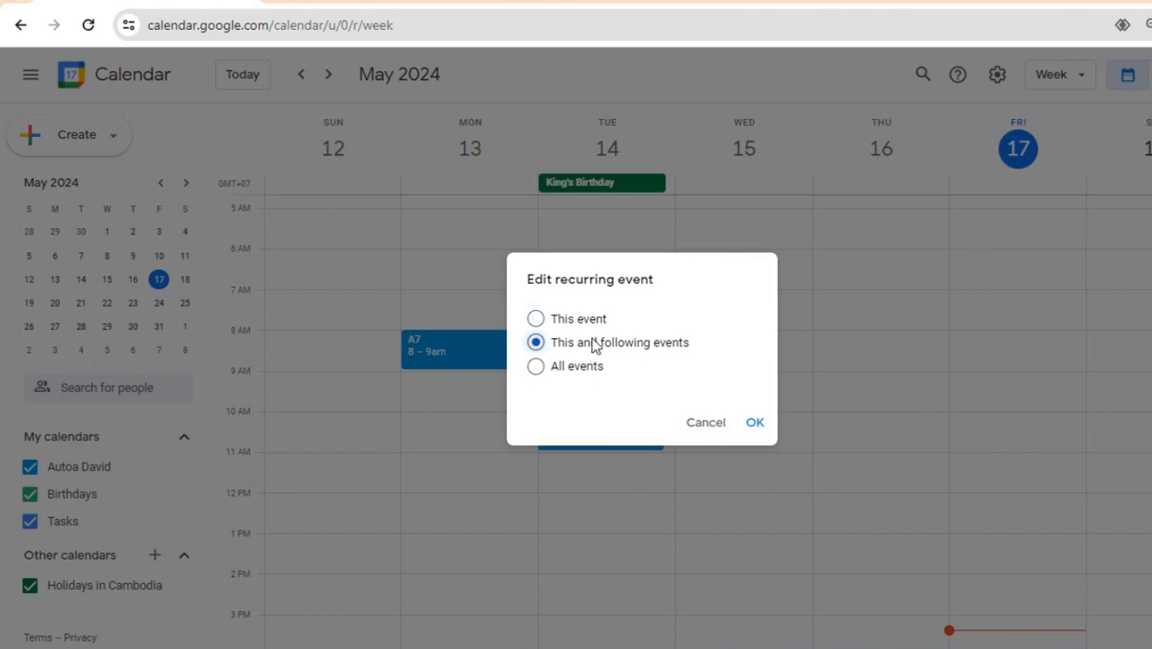
{"action": "left_click", "coordinate": [755, 424]}
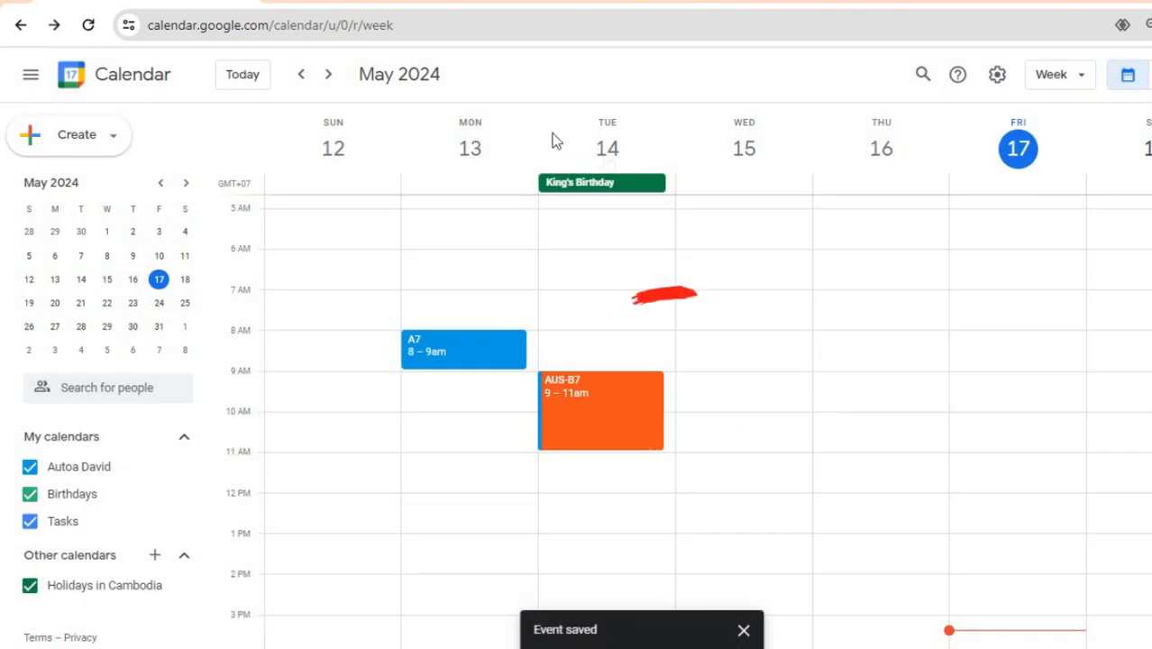
{"action": "left_click", "coordinate": [328, 75]}
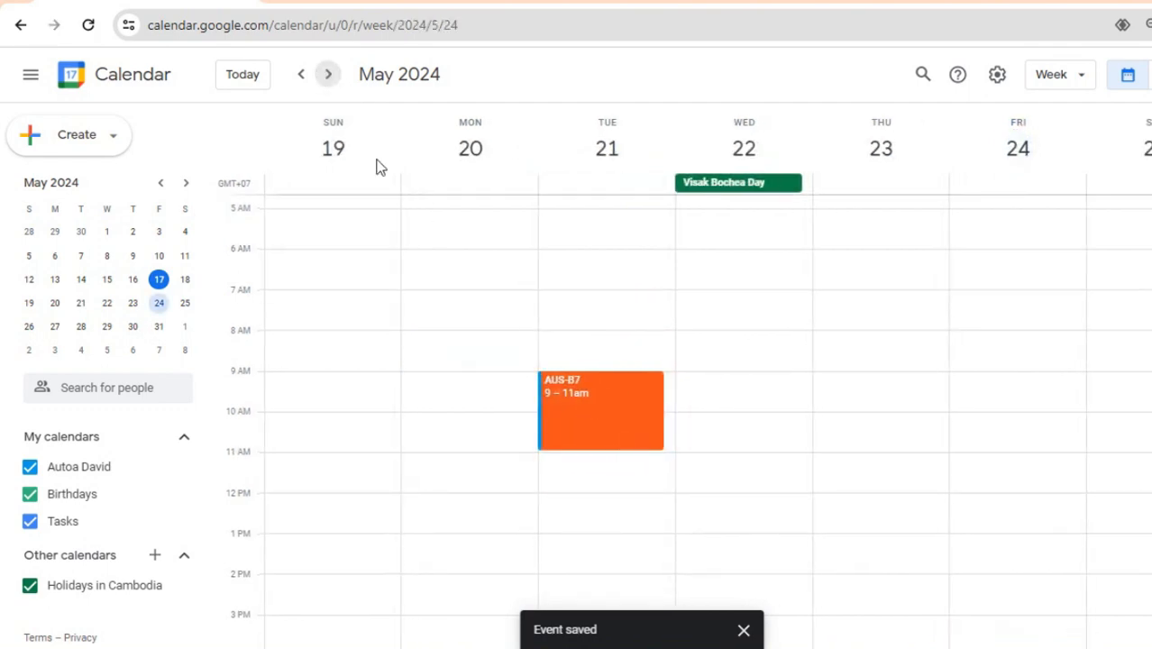
{"action": "left_click", "coordinate": [327, 76]}
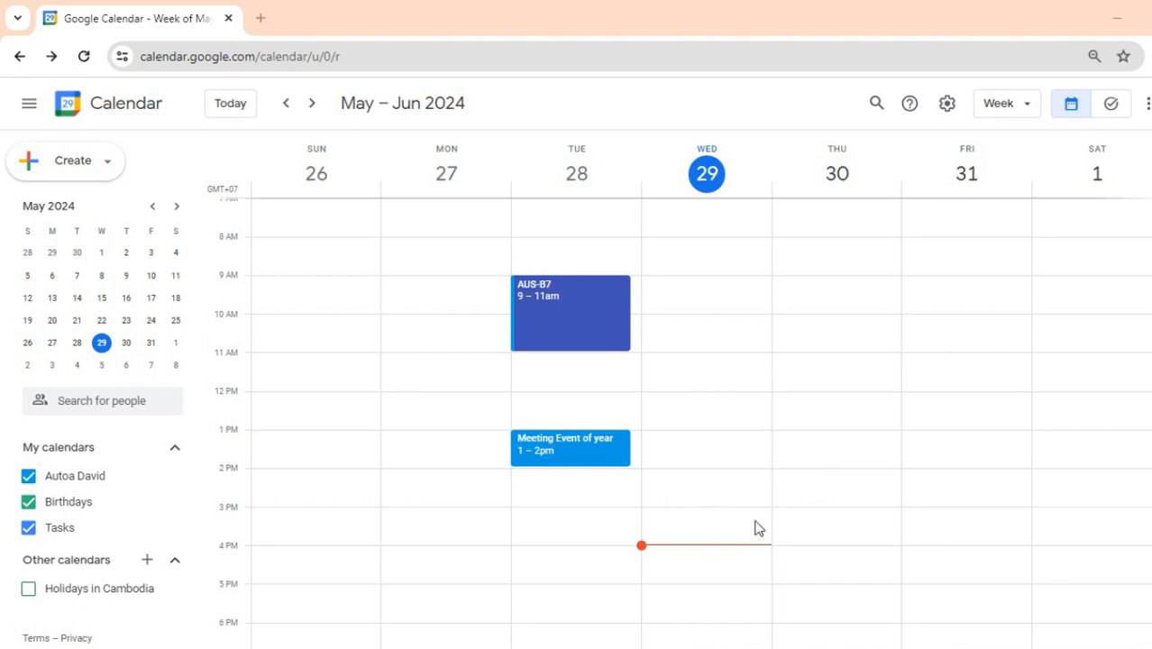
{"action": "left_click", "coordinate": [133, 402]}
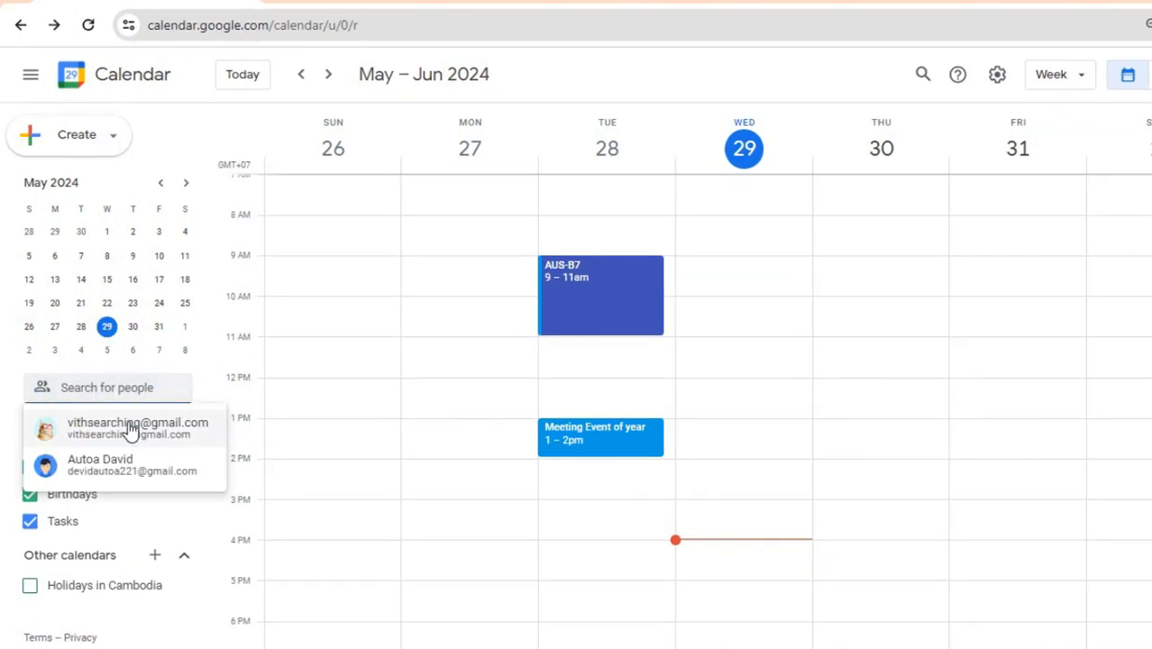
{"action": "left_click", "coordinate": [130, 429]}
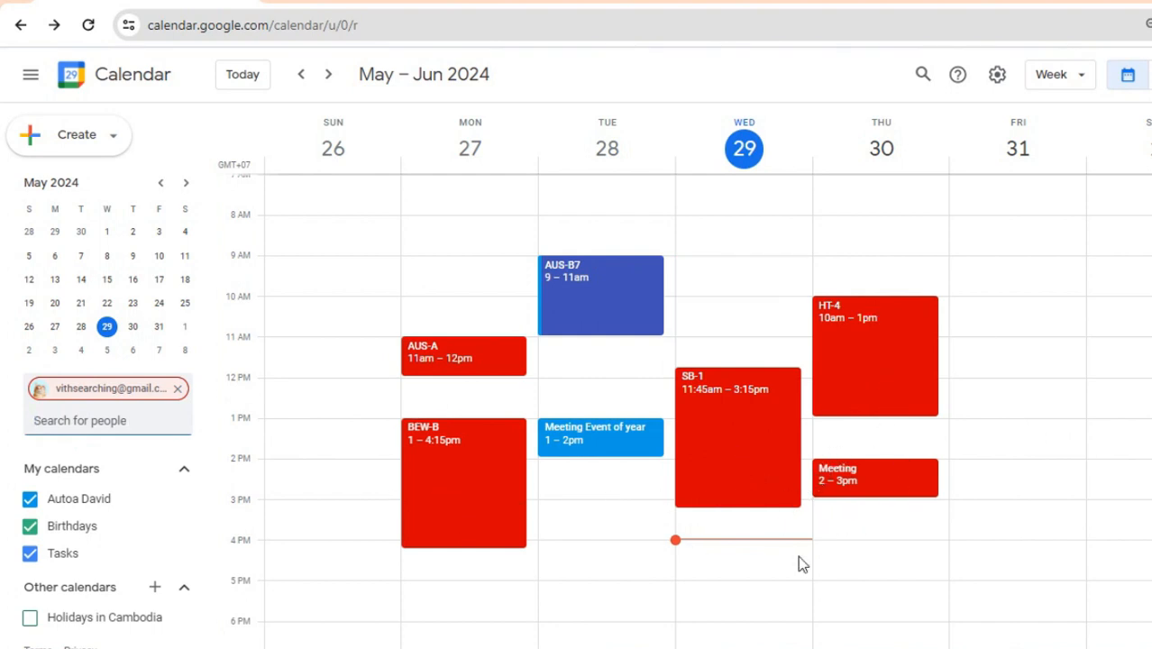
{"action": "key", "text": "BackSpace"}
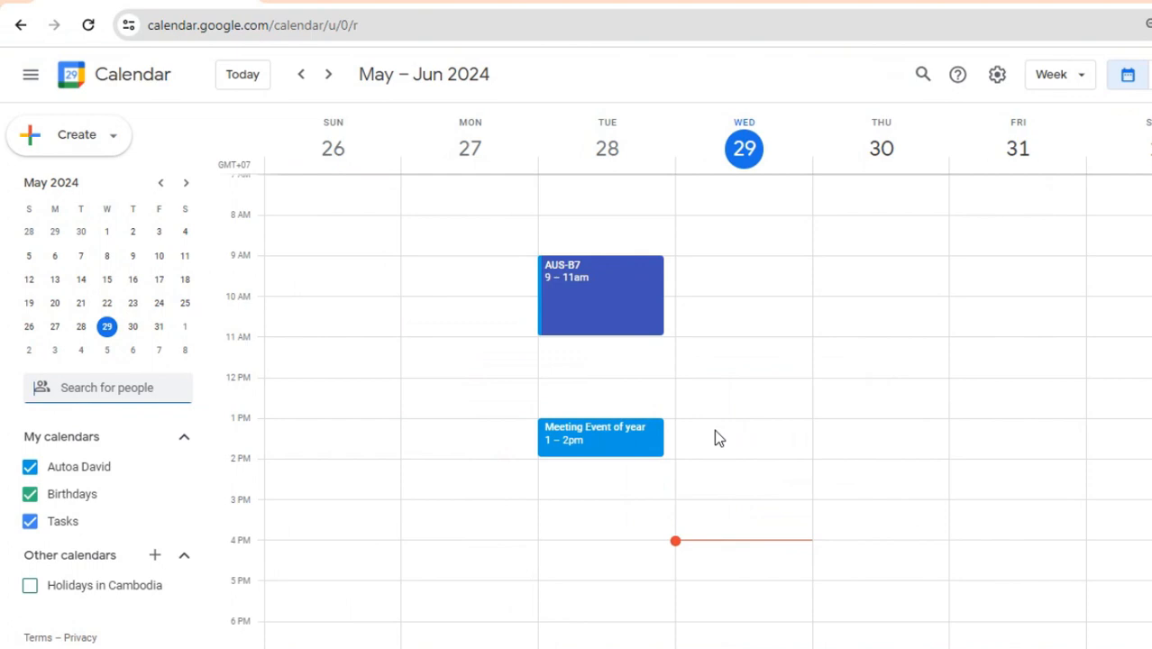
{"action": "left_click", "coordinate": [113, 386]}
{"action": "left_click", "coordinate": [110, 431]}
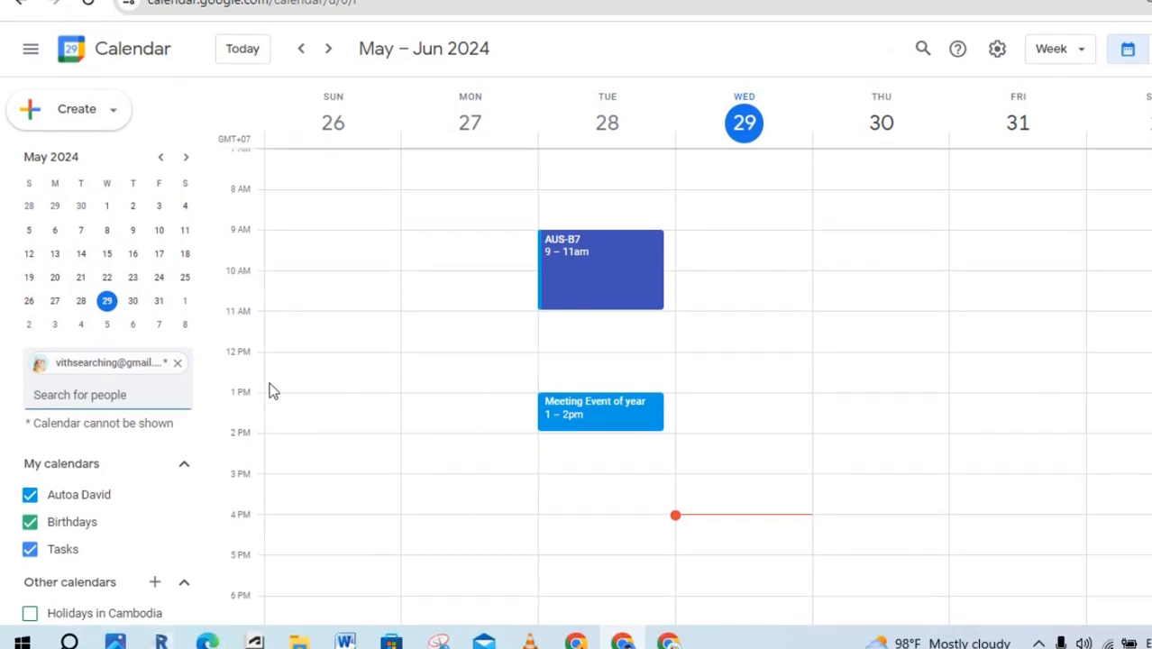
{"action": "left_click", "coordinate": [177, 389]}
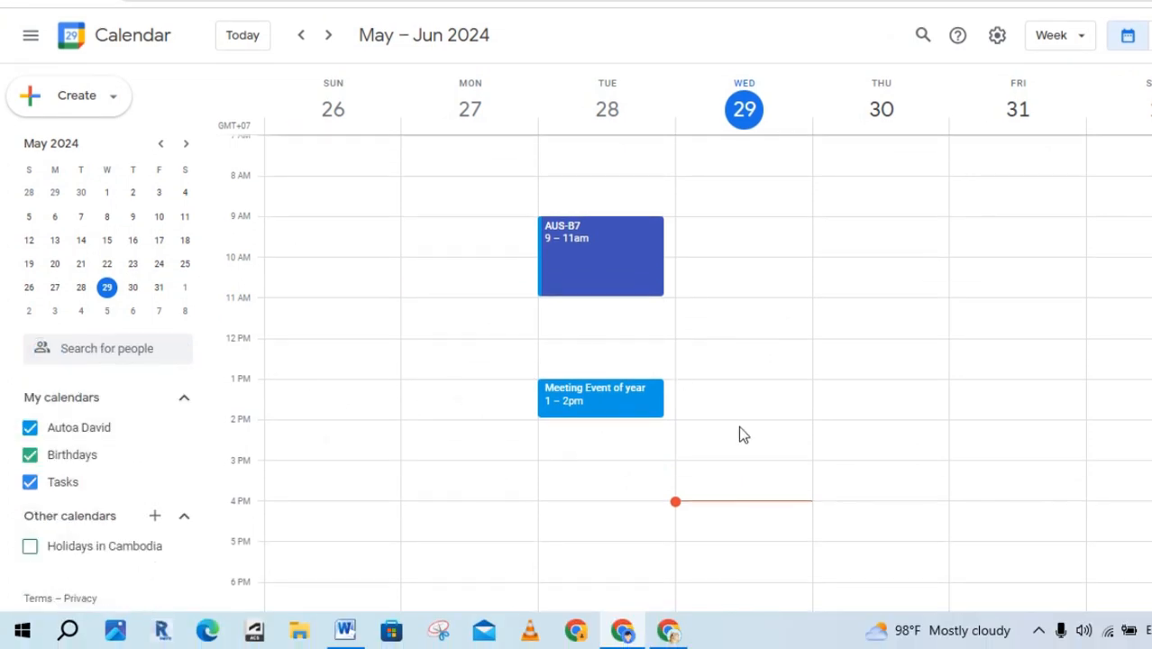
In the guest account's window, make its calendar public with all event details, then return to the week view.
{"action": "left_click", "coordinate": [672, 634]}
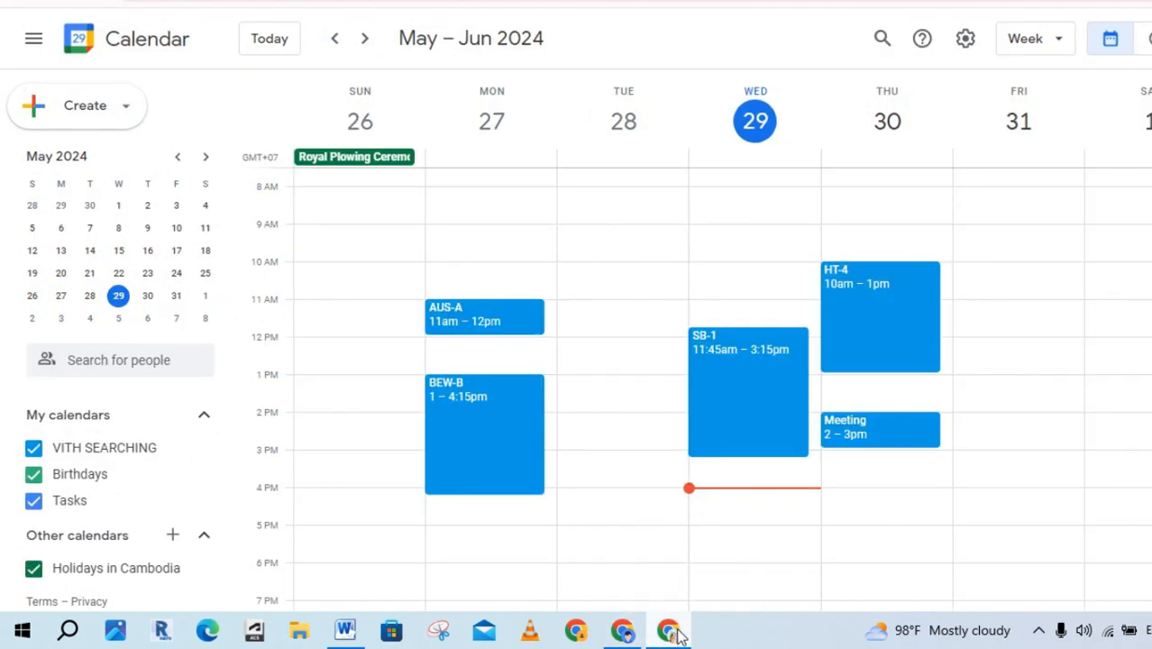
{"action": "left_click", "coordinate": [964, 41]}
{"action": "left_click", "coordinate": [1024, 84]}
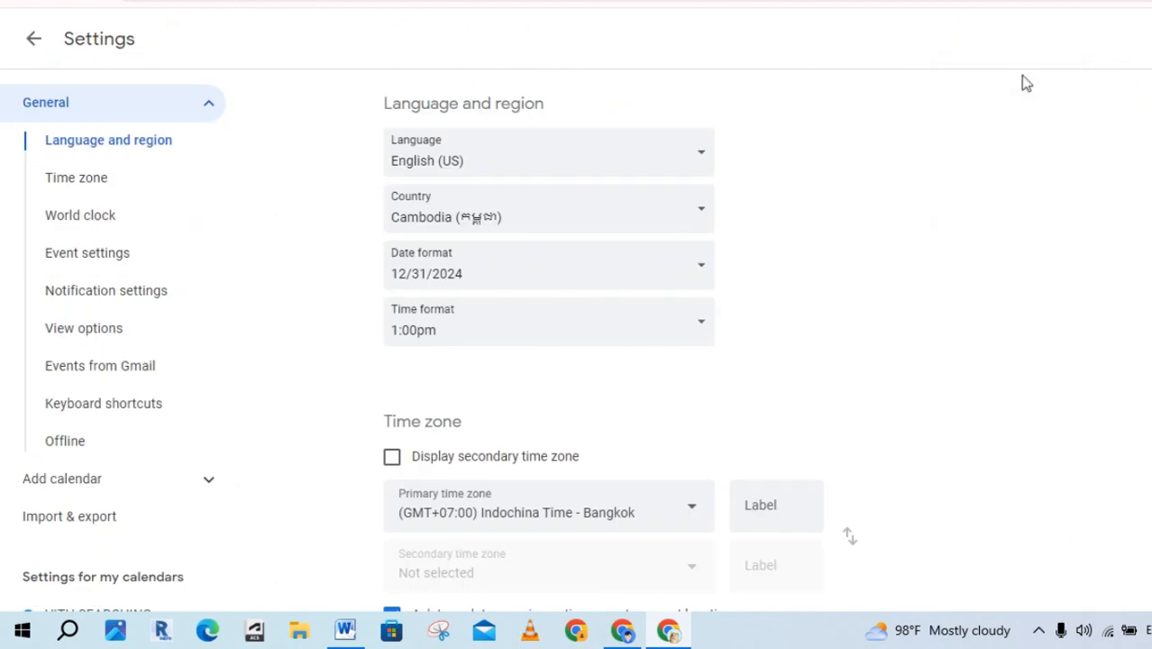
{"action": "scroll", "coordinate": [129, 321], "scroll_direction": "down", "scroll_amount": 3}
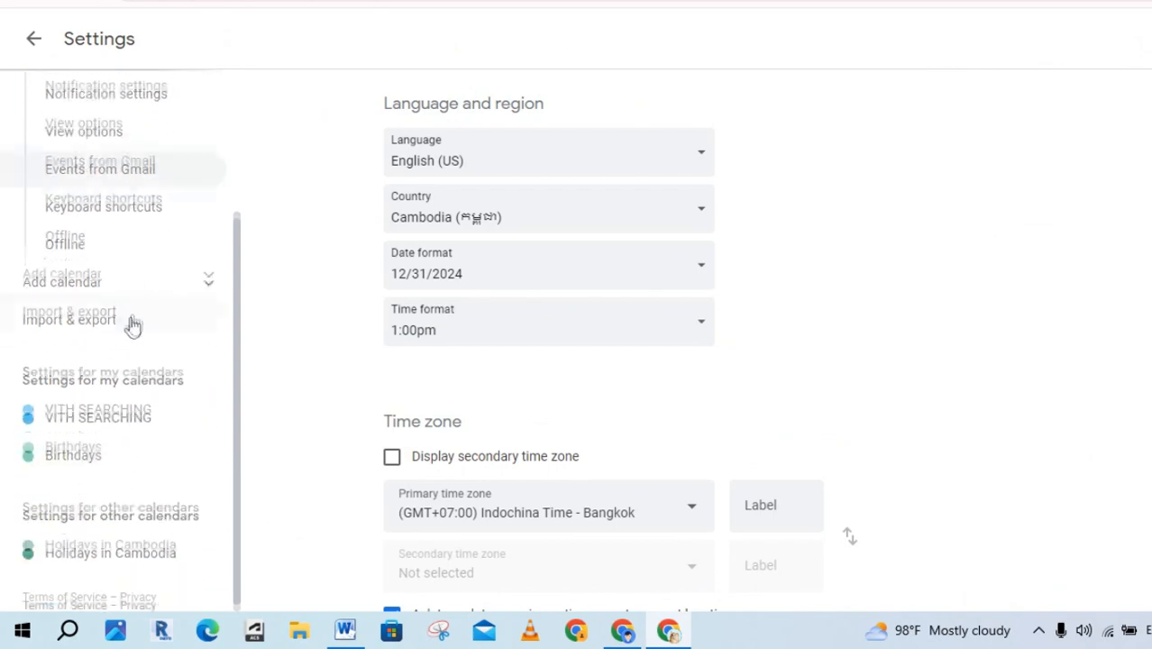
{"action": "left_click", "coordinate": [181, 417]}
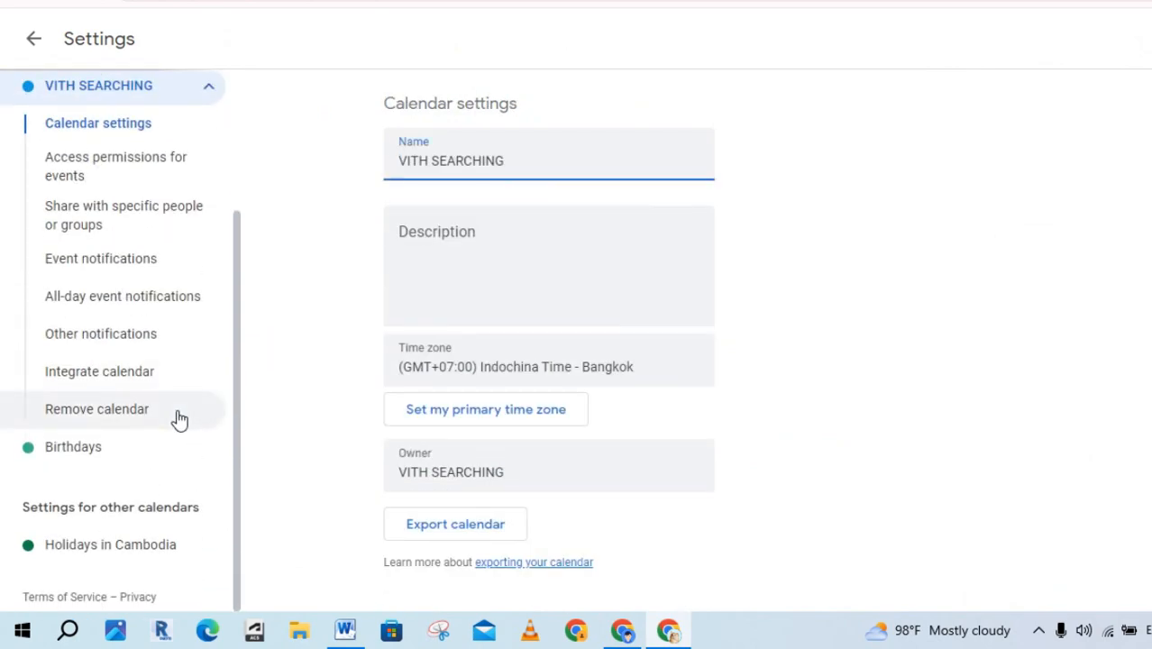
{"action": "left_click", "coordinate": [157, 173]}
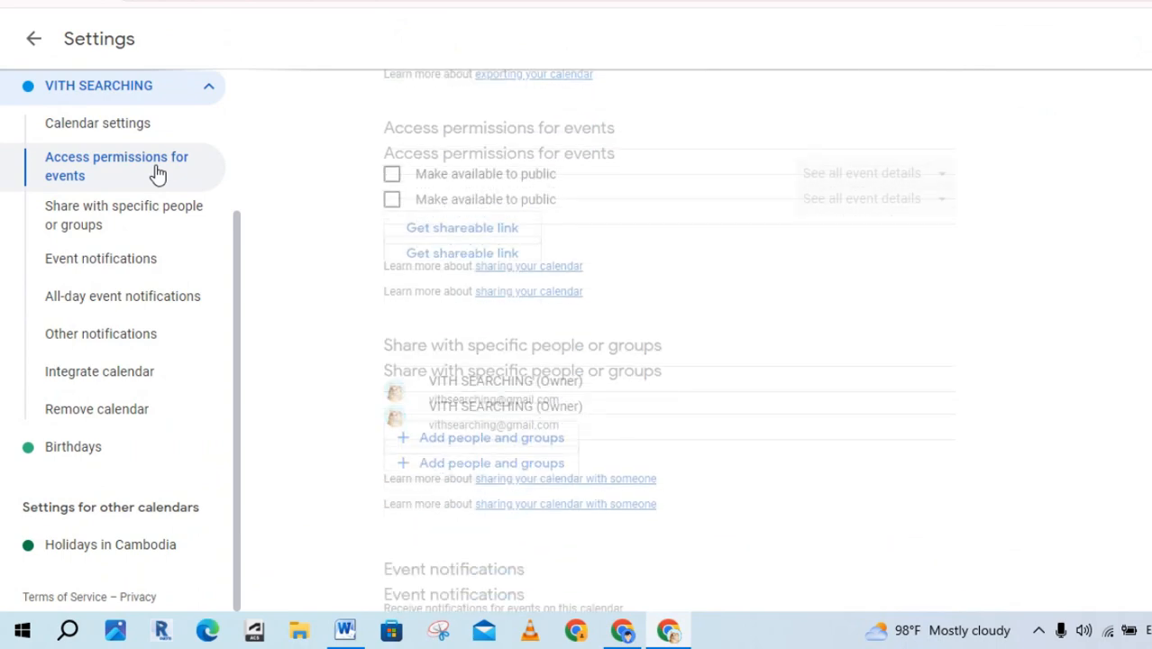
{"action": "left_click", "coordinate": [392, 135]}
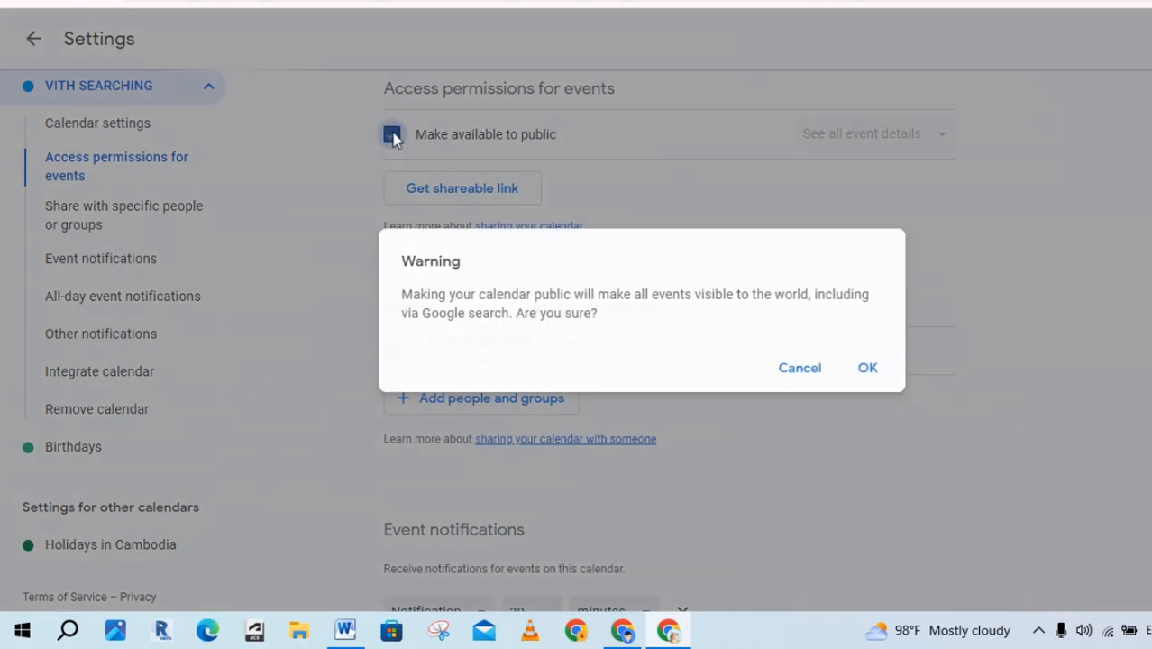
{"action": "left_click", "coordinate": [879, 368]}
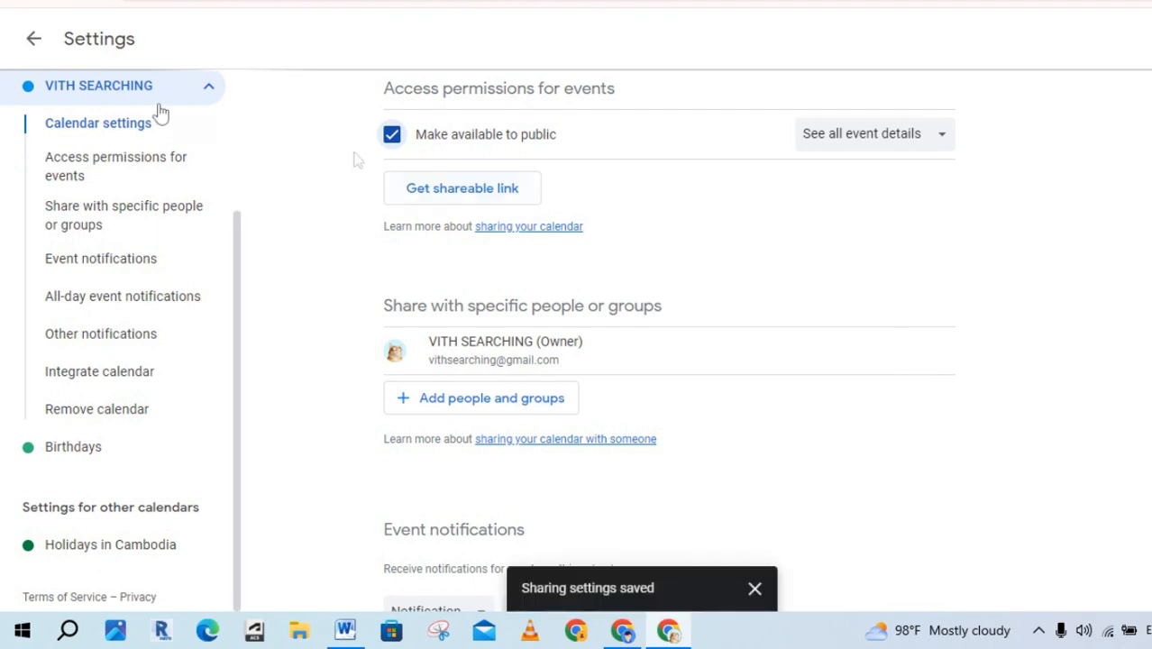
{"action": "left_click", "coordinate": [36, 40]}
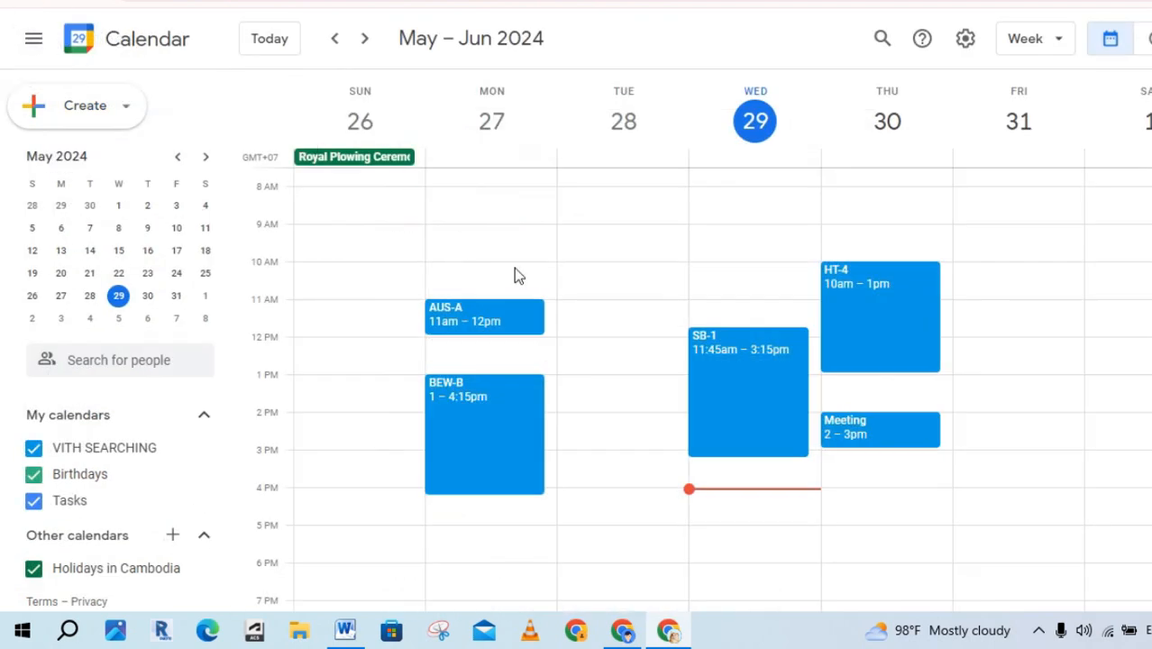
Overlay the invited guest's calendar on the organizer's week via Search for people.
{"action": "left_click", "coordinate": [624, 634]}
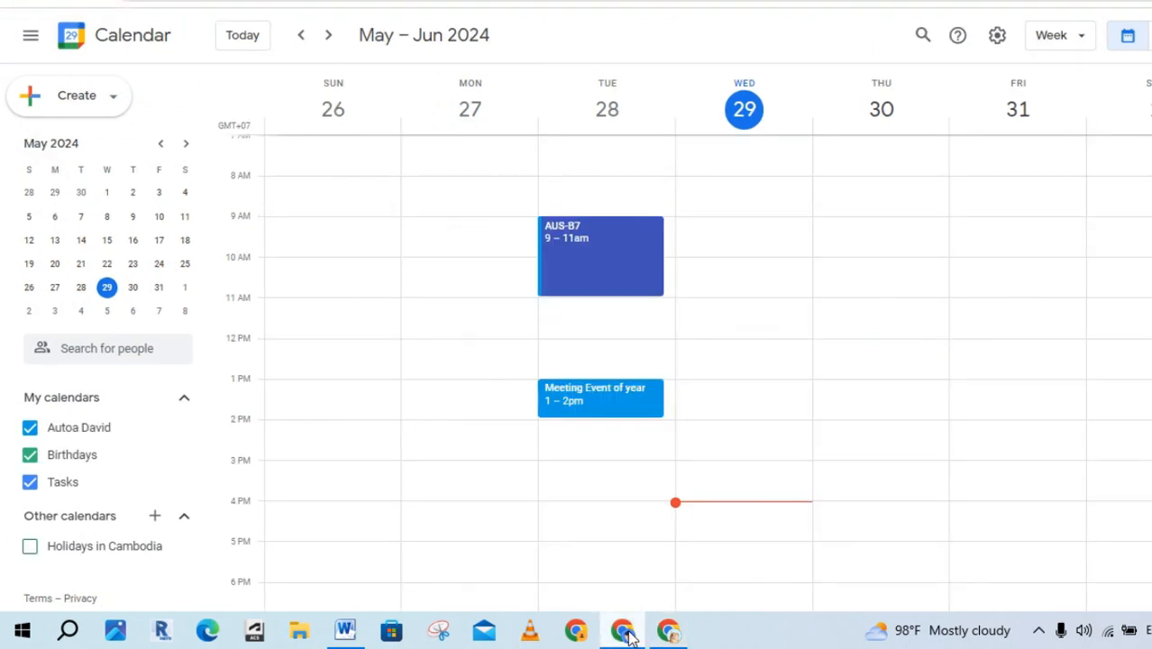
{"action": "left_click", "coordinate": [127, 349]}
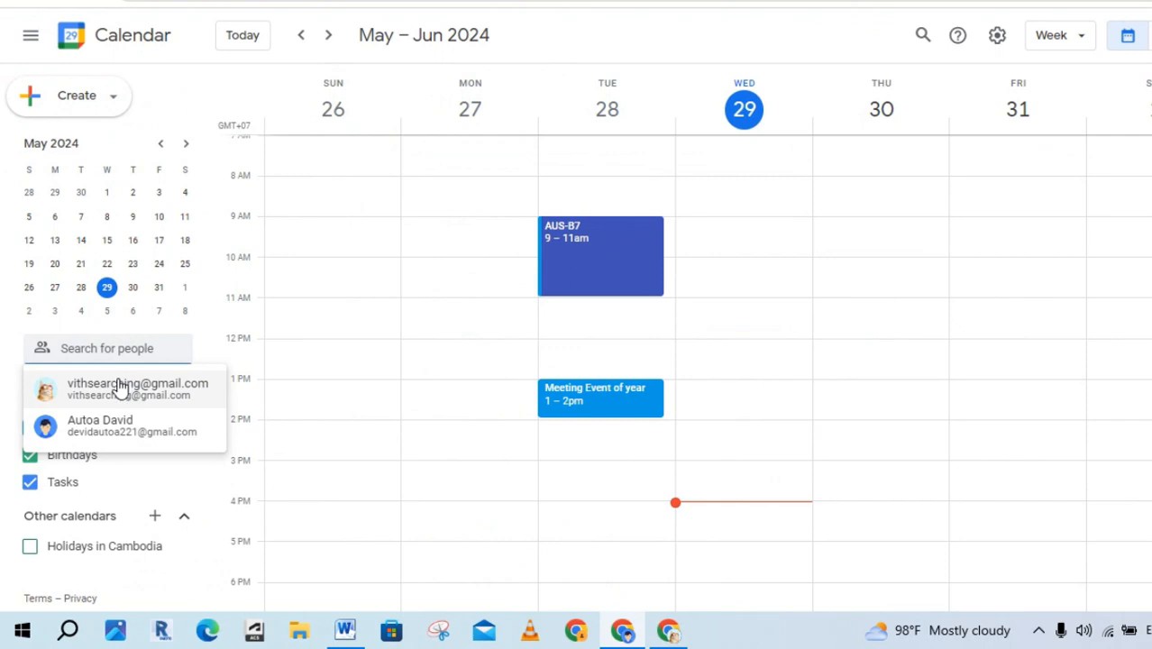
{"action": "left_click", "coordinate": [120, 387]}
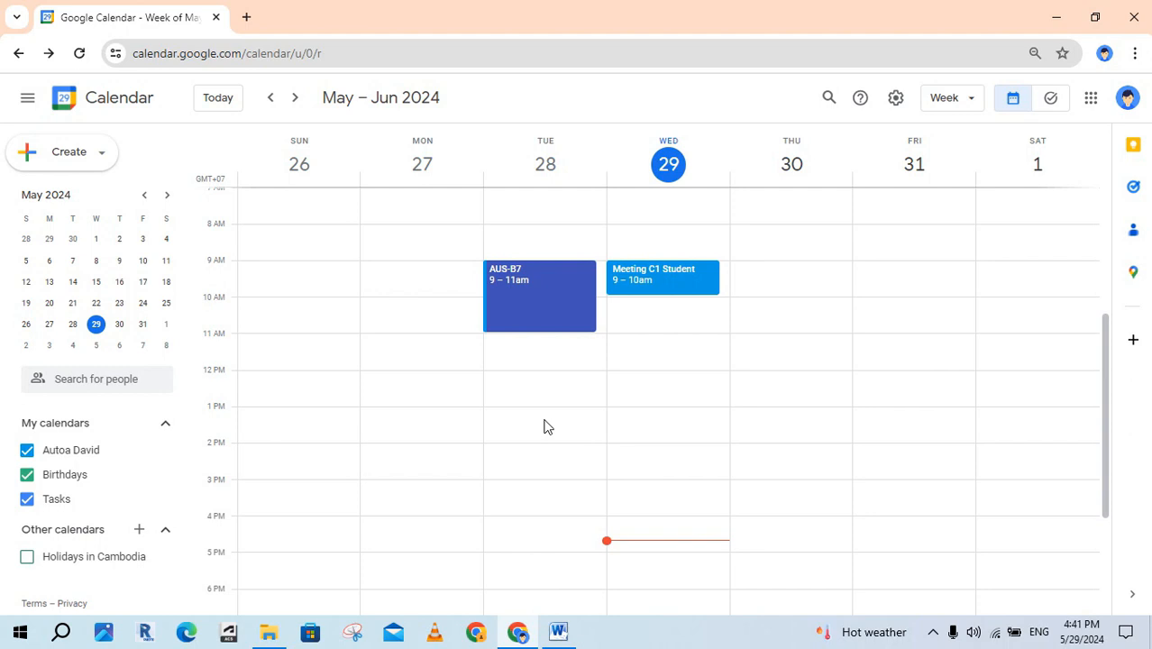
{"action": "left_click", "coordinate": [102, 379]}
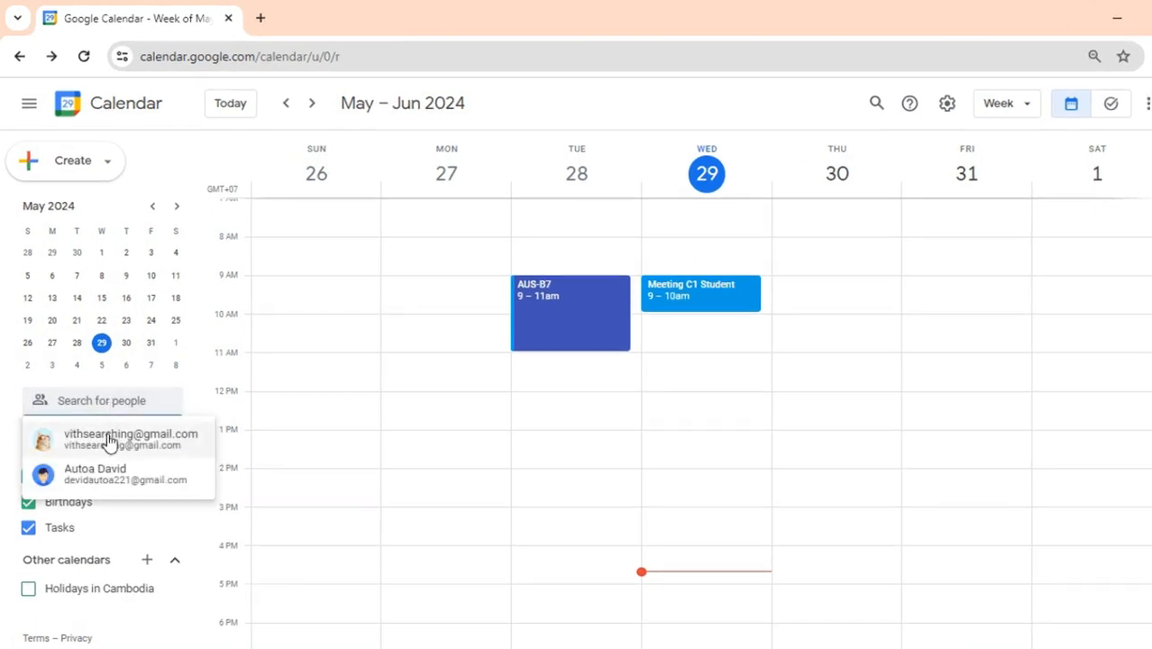
{"action": "left_click", "coordinate": [109, 440]}
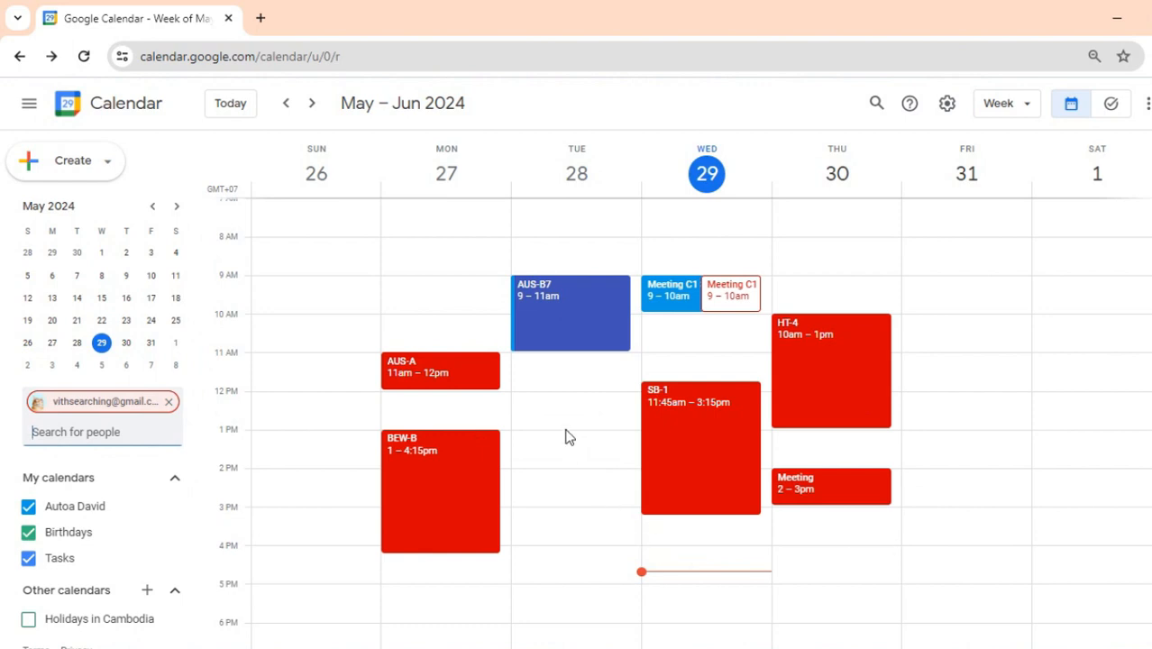
Create a Tuesday 12:45–3pm event titled 'Meeting For C1 Exam' with a pasted invitation message.
{"action": "left_click_drag", "start_coordinate": [568, 424], "coordinate": [578, 510]}
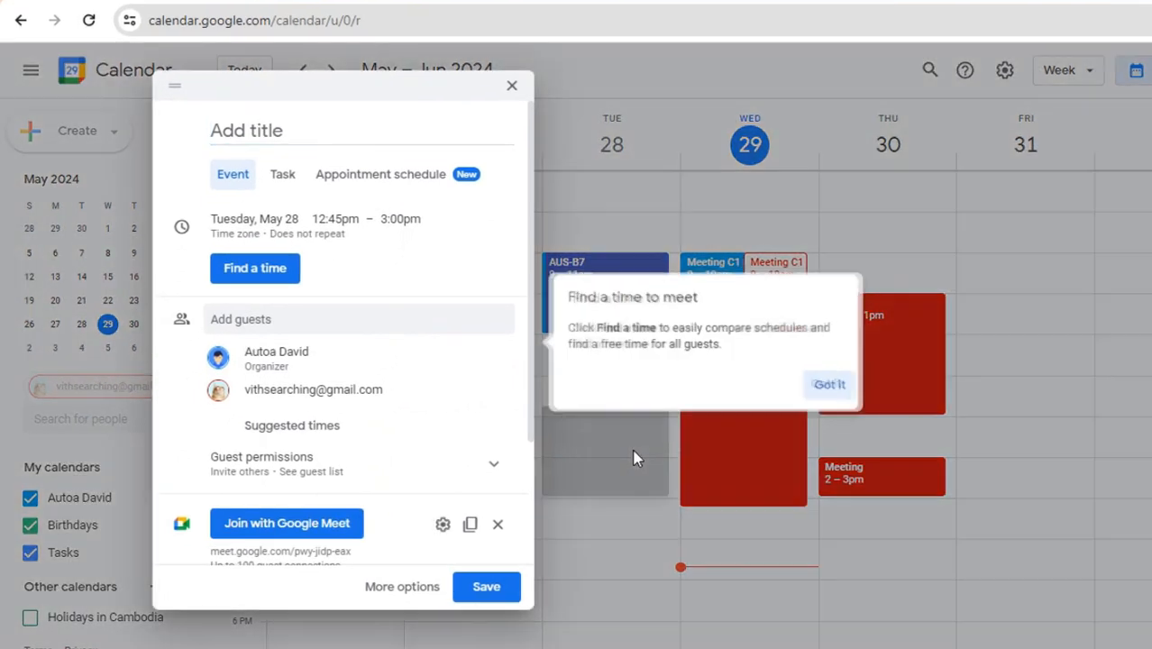
{"action": "left_click", "coordinate": [831, 386]}
{"action": "left_click", "coordinate": [407, 588]}
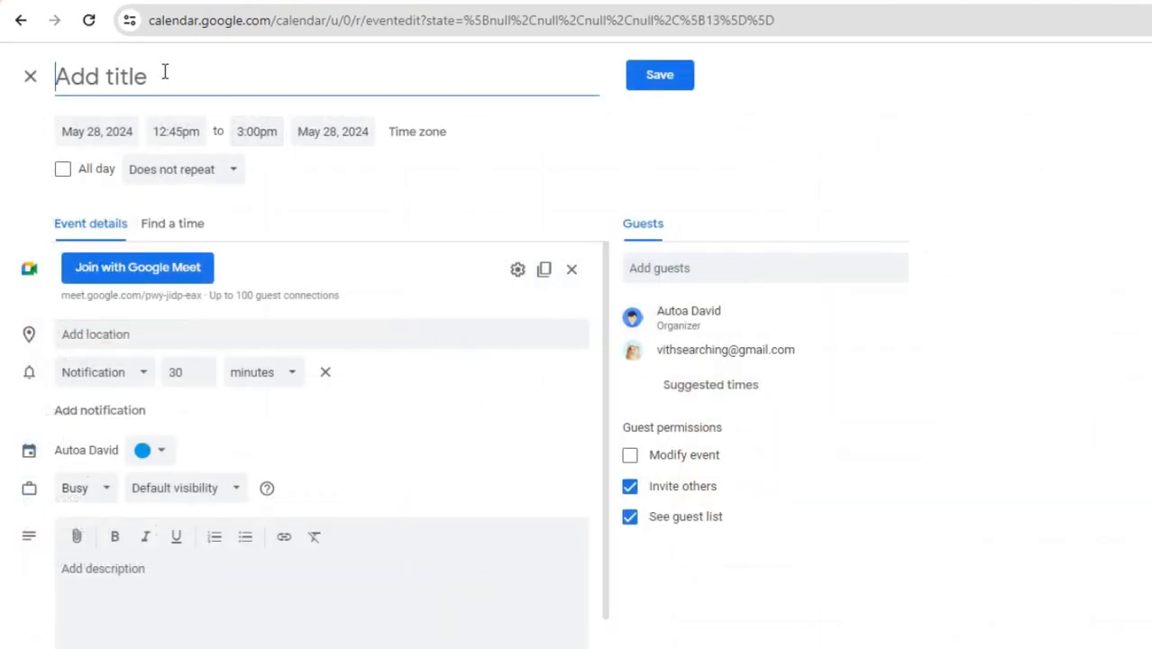
{"action": "type", "text": "Meeting For C1 Exam"}
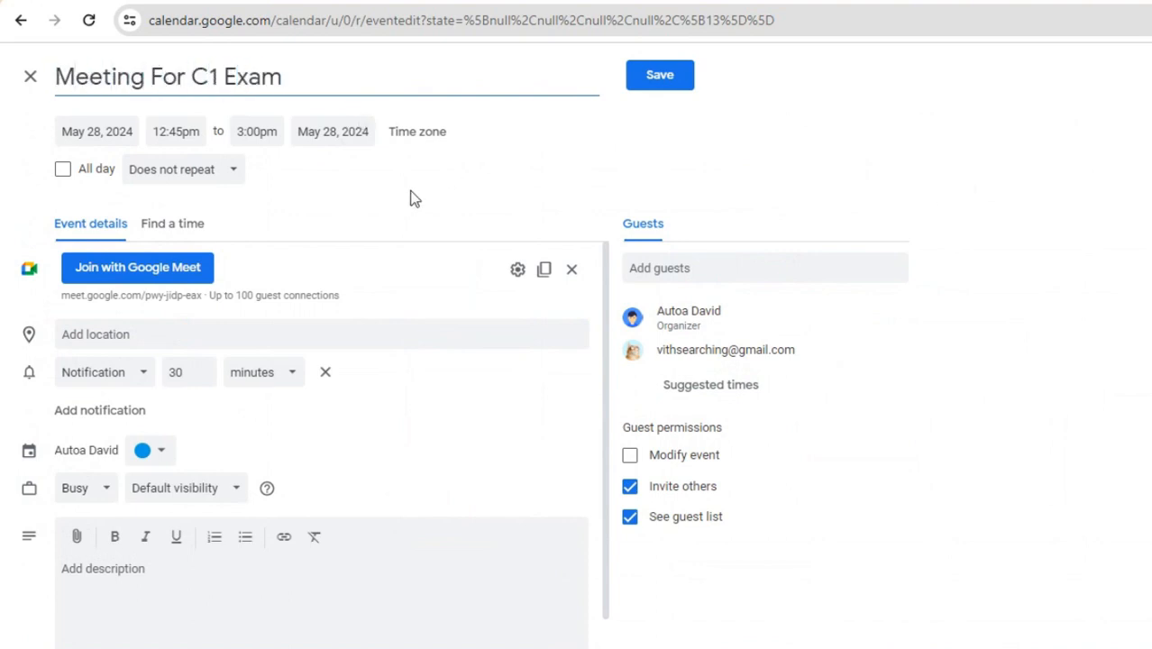
{"action": "left_click", "coordinate": [129, 585]}
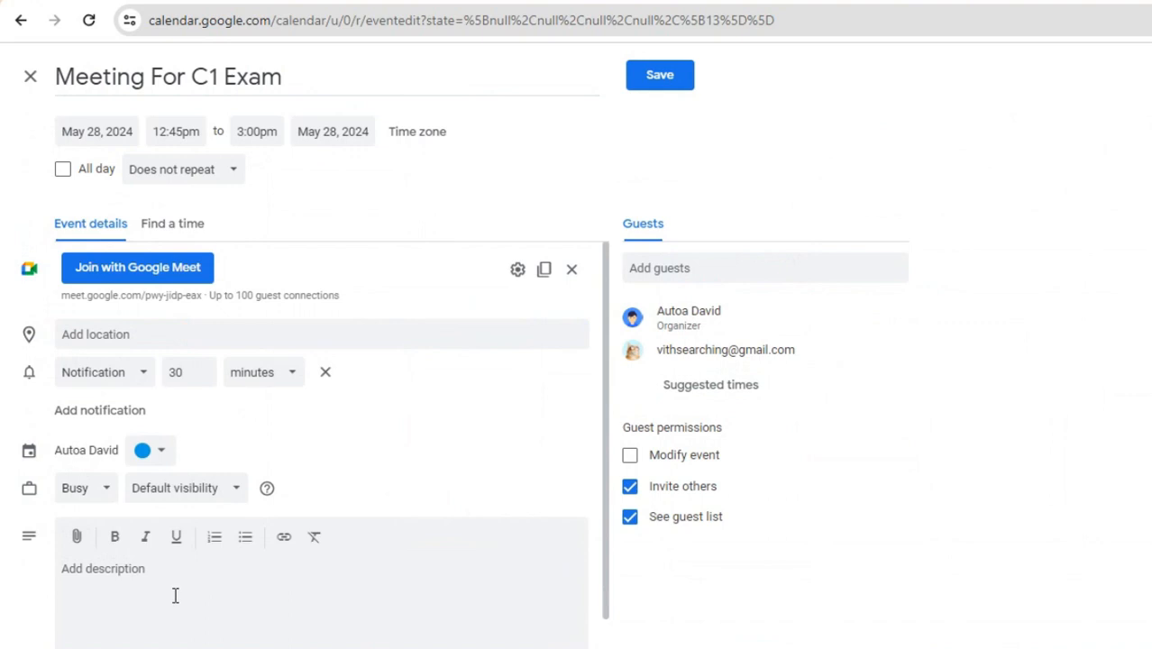
{"action": "scroll", "coordinate": [226, 617], "scroll_direction": "down", "scroll_amount": 1}
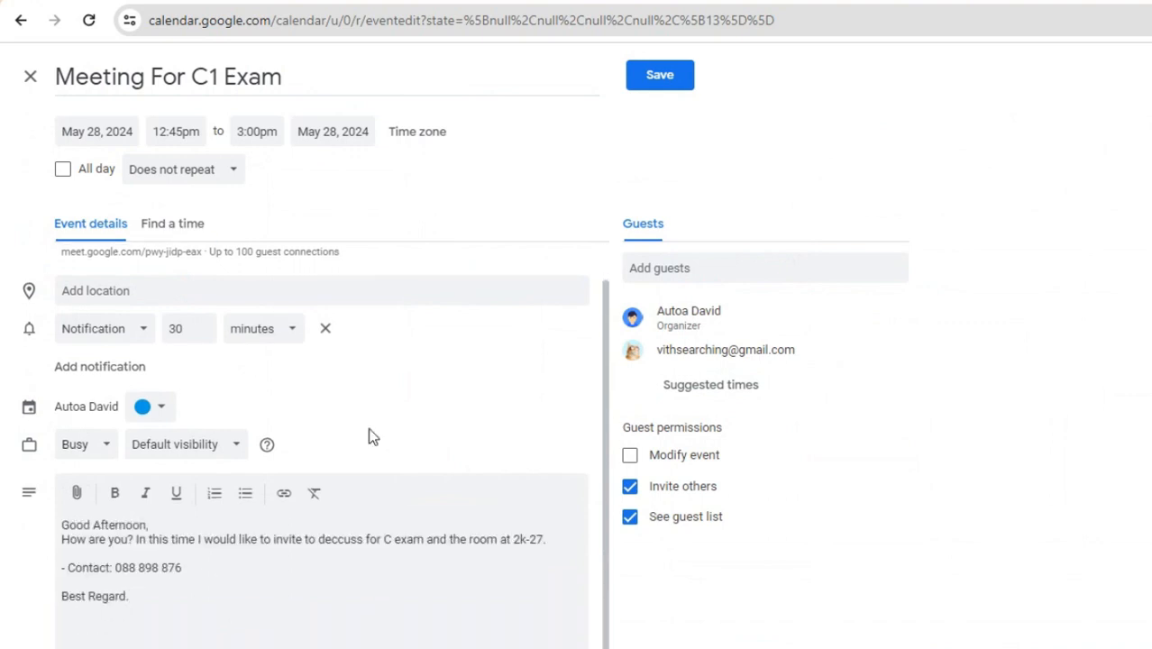
Add the guest as an invitee, save the meeting and send the invitation email.
{"action": "left_click", "coordinate": [709, 261]}
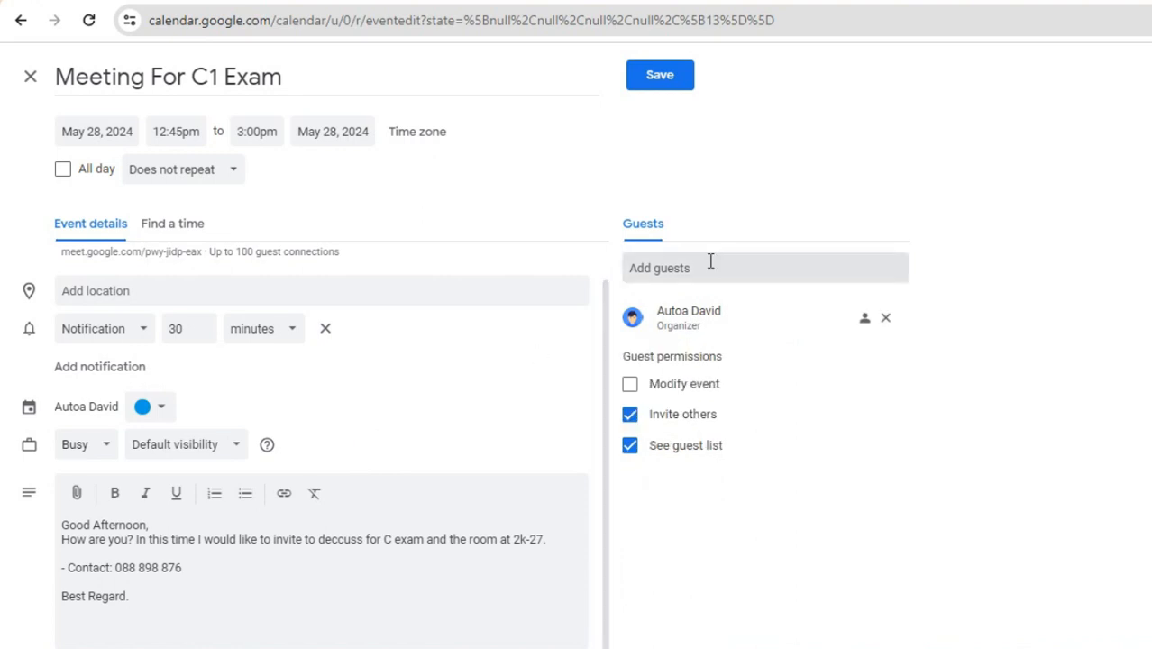
{"action": "left_click", "coordinate": [714, 309]}
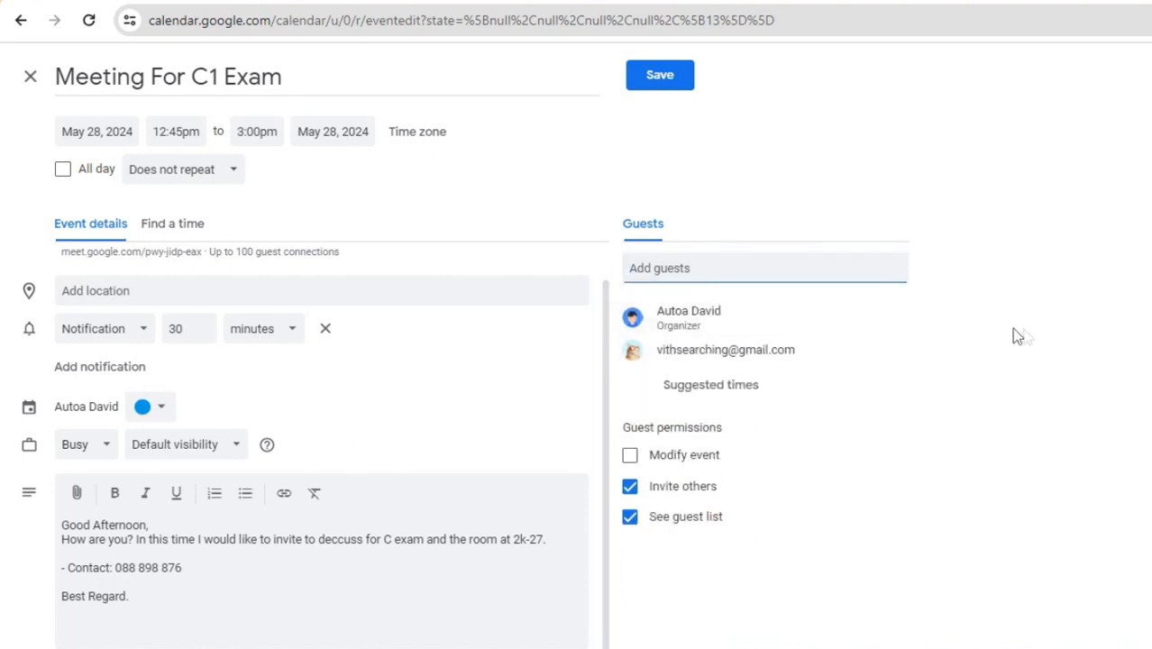
{"action": "left_click", "coordinate": [657, 81]}
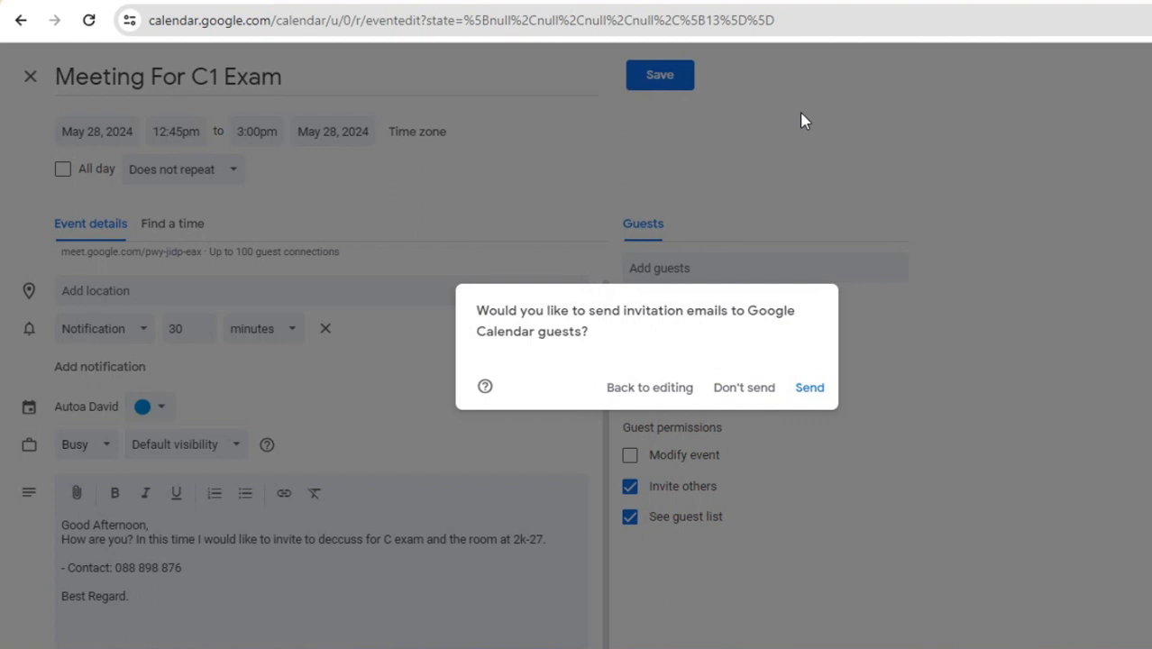
{"action": "left_click", "coordinate": [809, 388]}
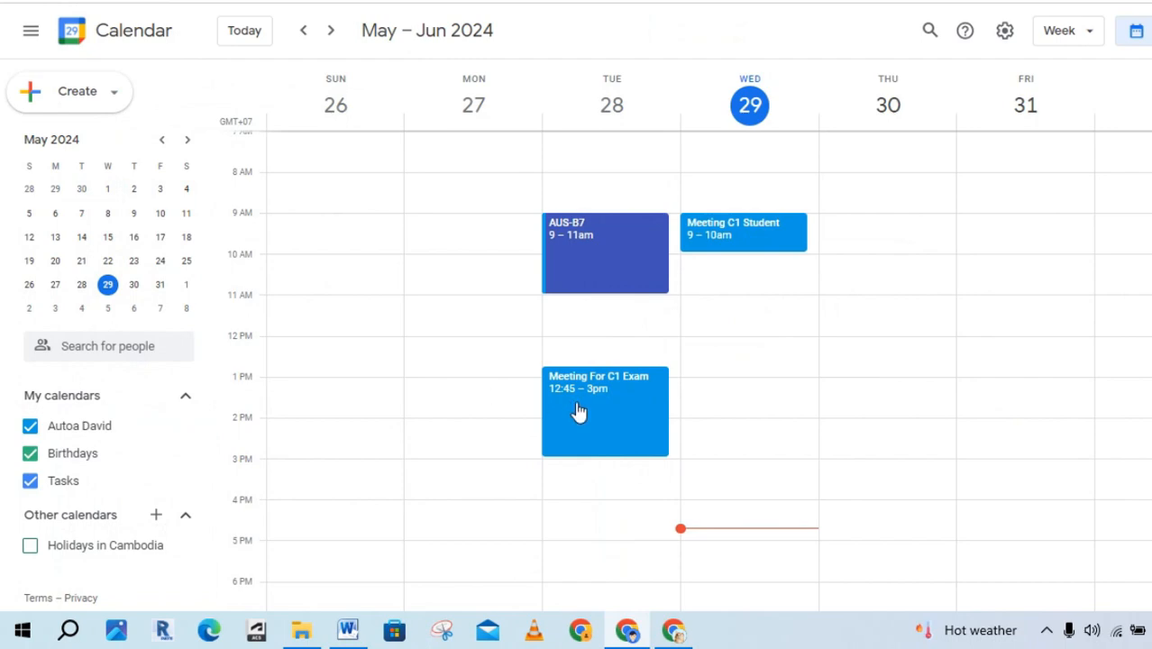
Switch to the guest's Google Calendar window and confirm which account is signed in.
{"action": "left_click", "coordinate": [677, 632]}
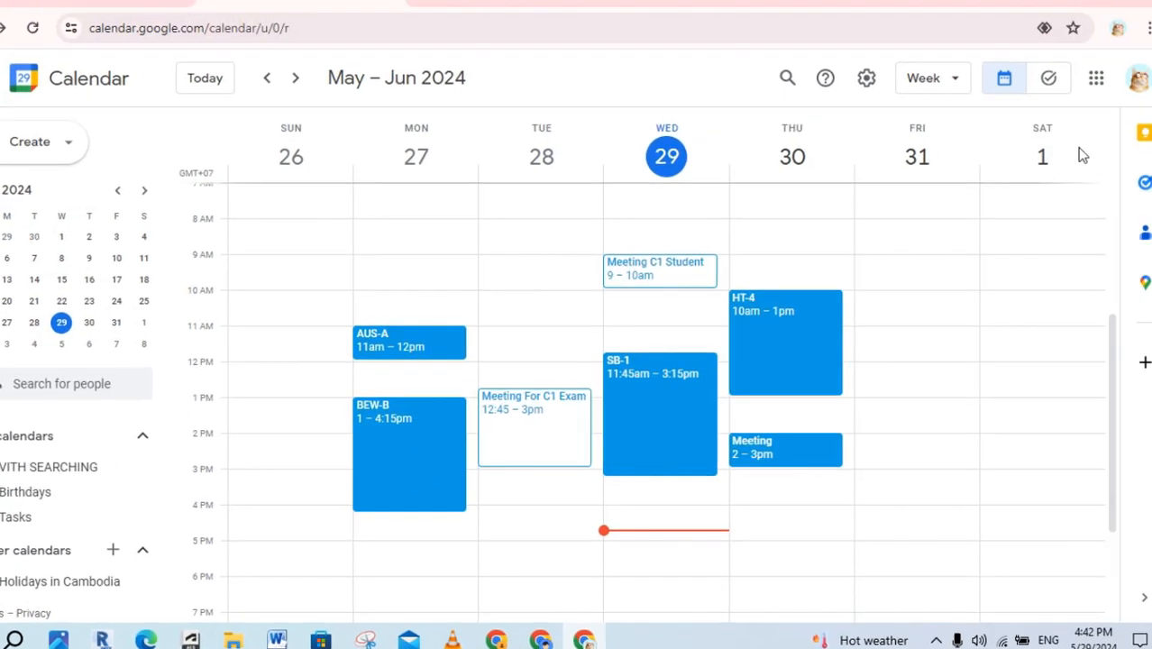
{"action": "left_click", "coordinate": [1137, 79]}
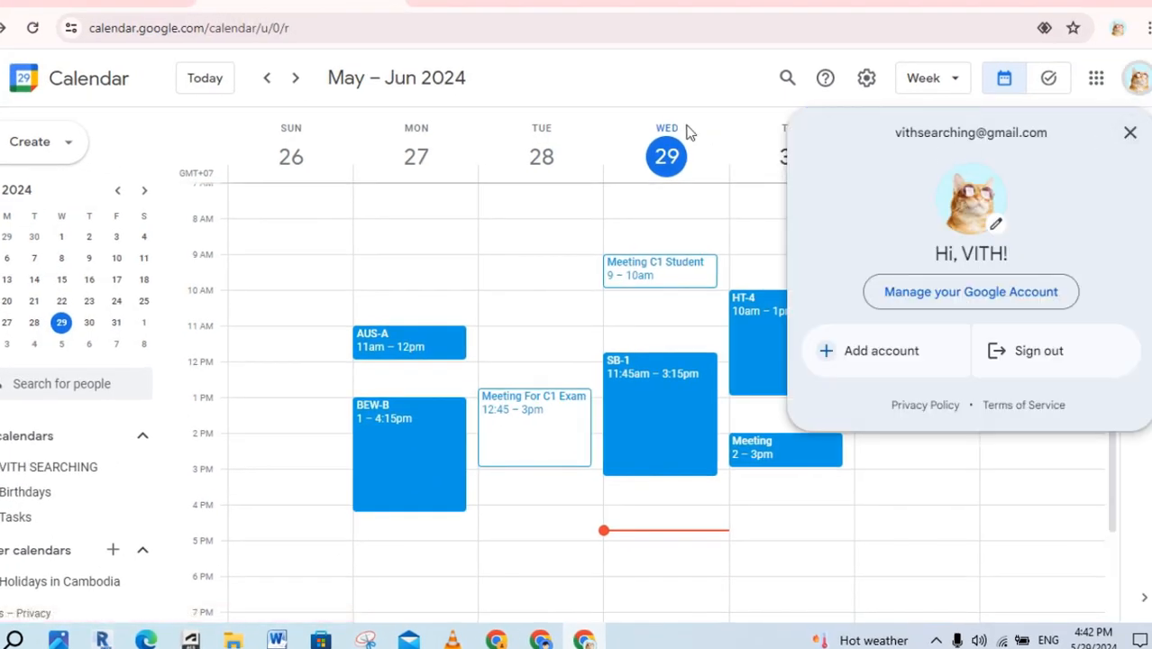
{"action": "left_click", "coordinate": [676, 78]}
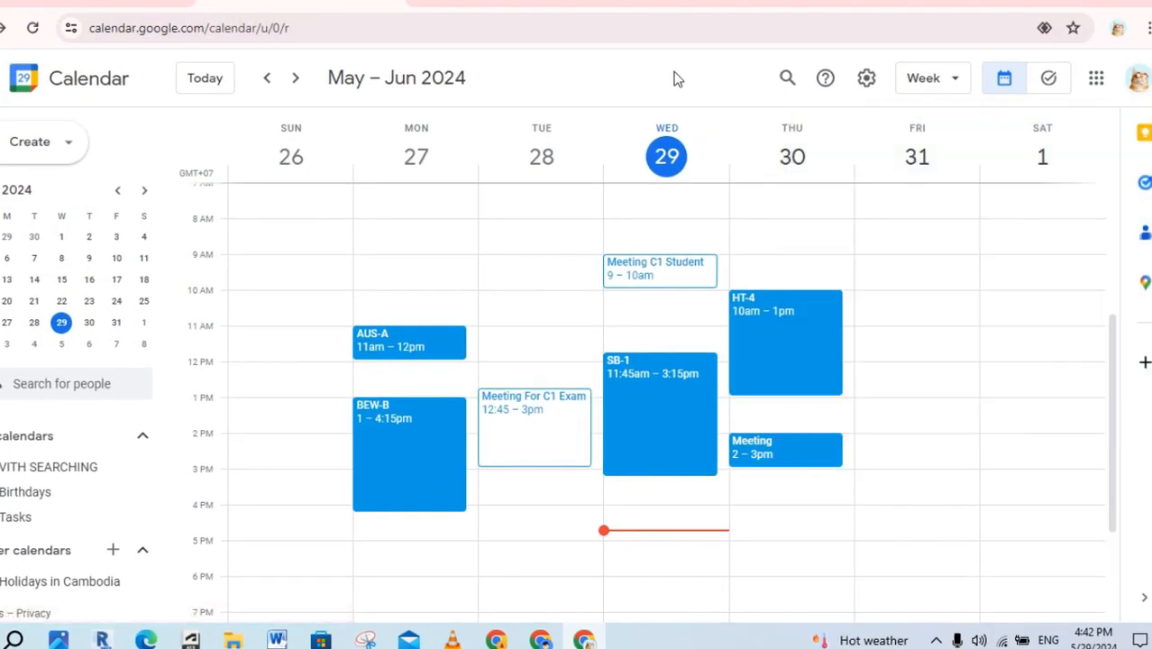
Accept the 'Meeting For C1 Exam' invitation, then delete the HT-4 event on Thursday, May 30.
{"action": "left_click", "coordinate": [555, 431]}
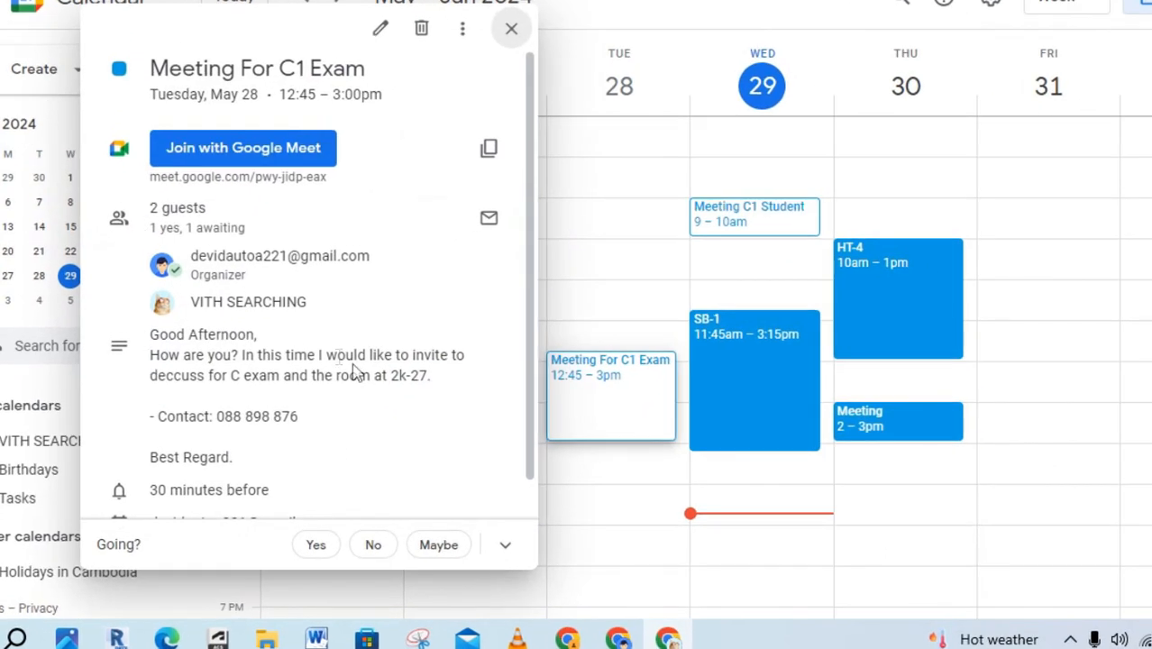
{"action": "left_click", "coordinate": [320, 548]}
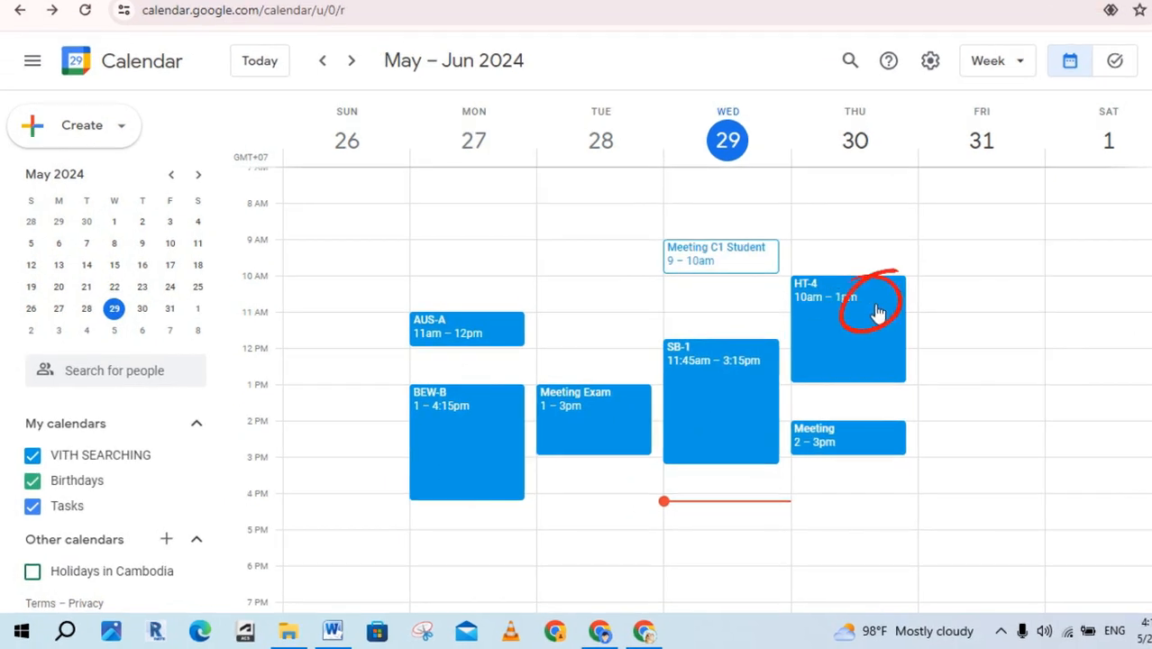
{"action": "left_click", "coordinate": [877, 312]}
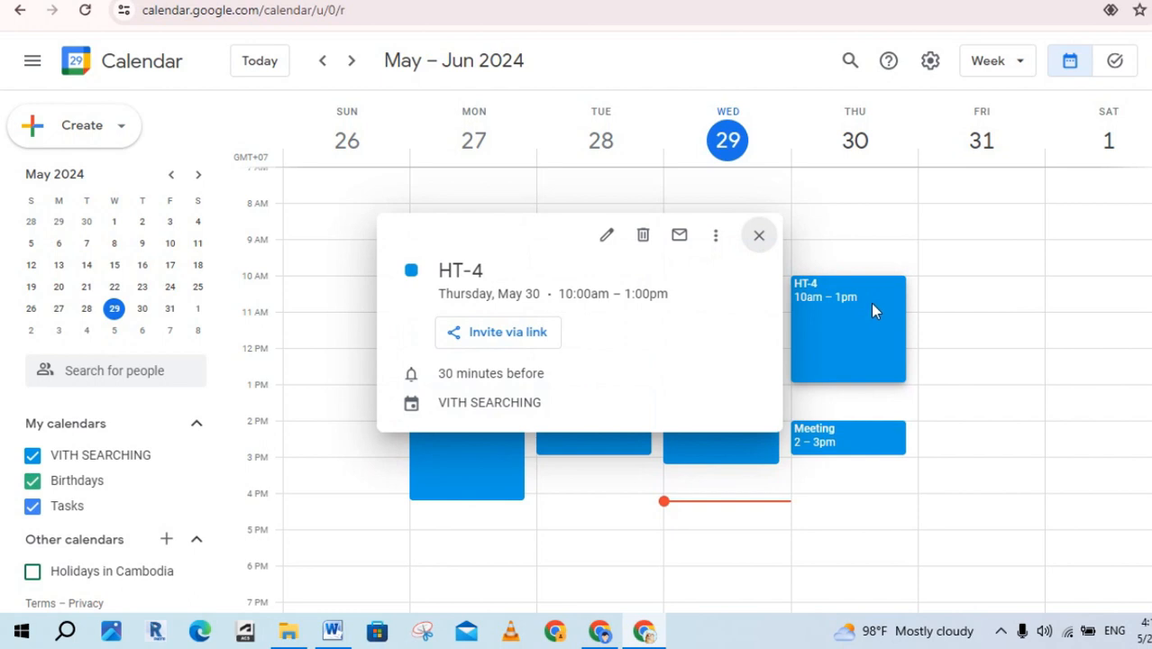
{"action": "left_click", "coordinate": [648, 238]}
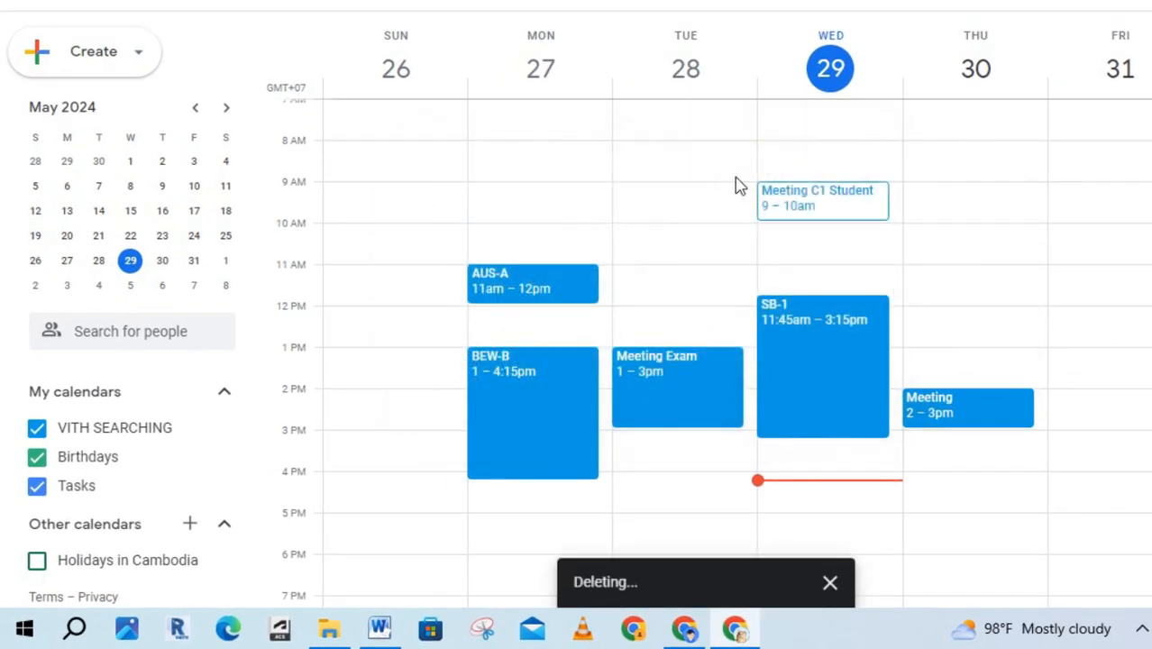